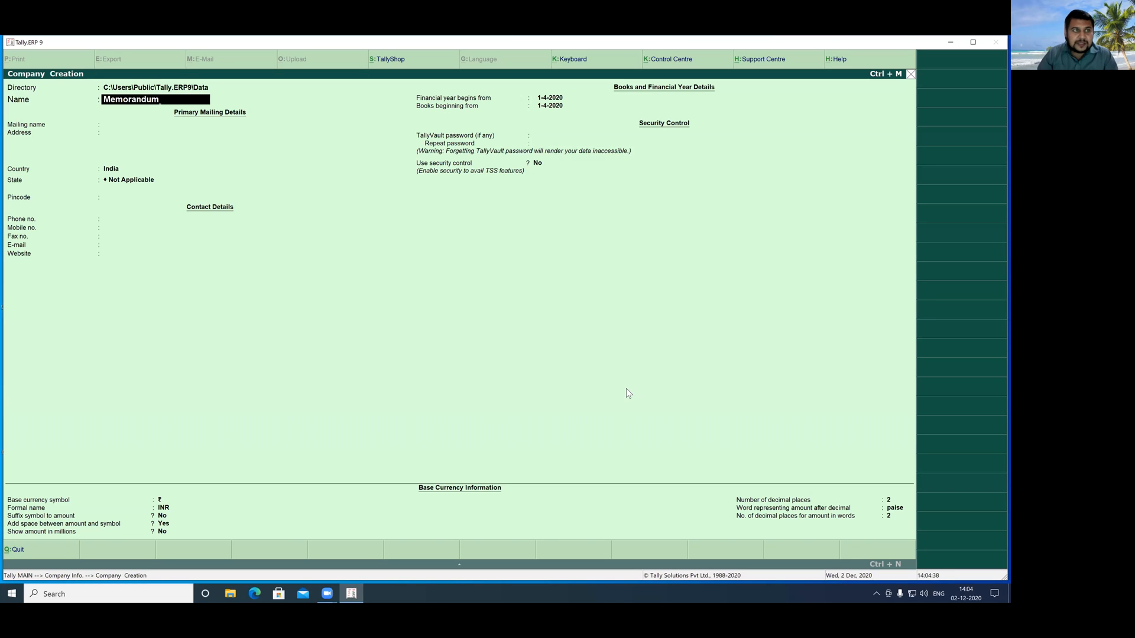
Step: Keep Memorandum as the company name and mailing name, with India as the country, and set the state to Delhi
key("Return")
key("Return")
key("Return")
key("Return")
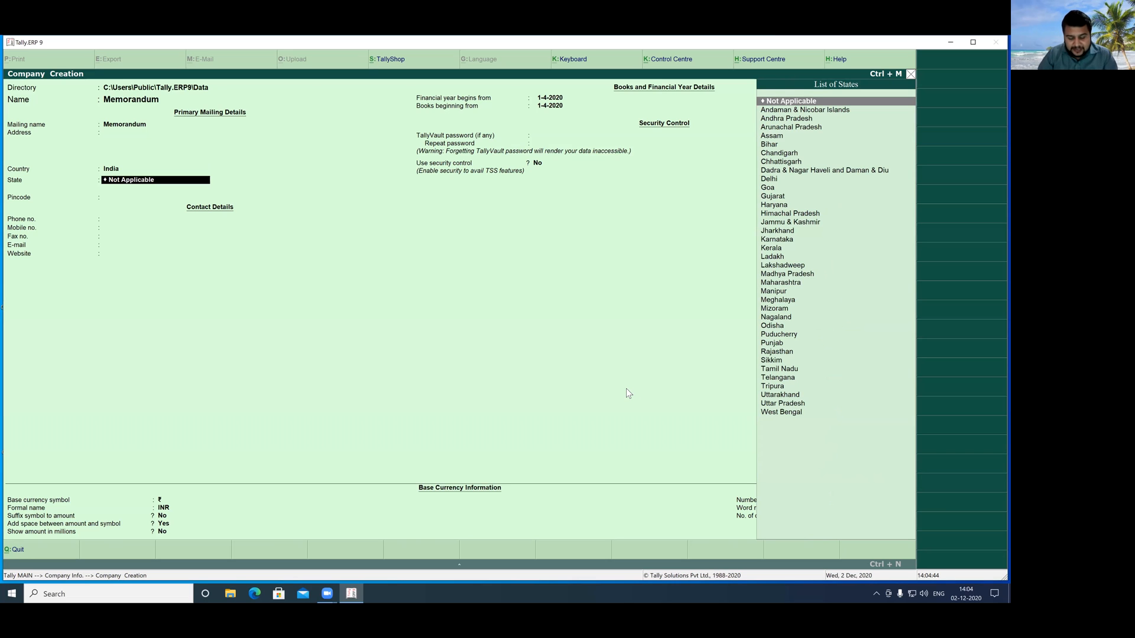
type("D")
key("Down")
key("Down")
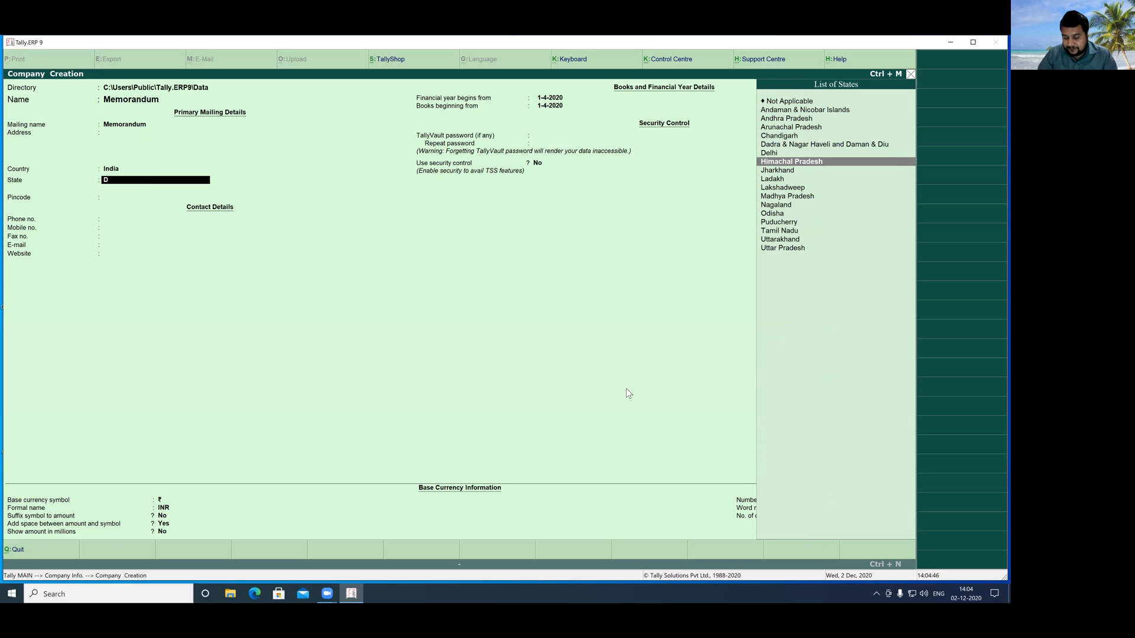
key("Up")
key("Return")
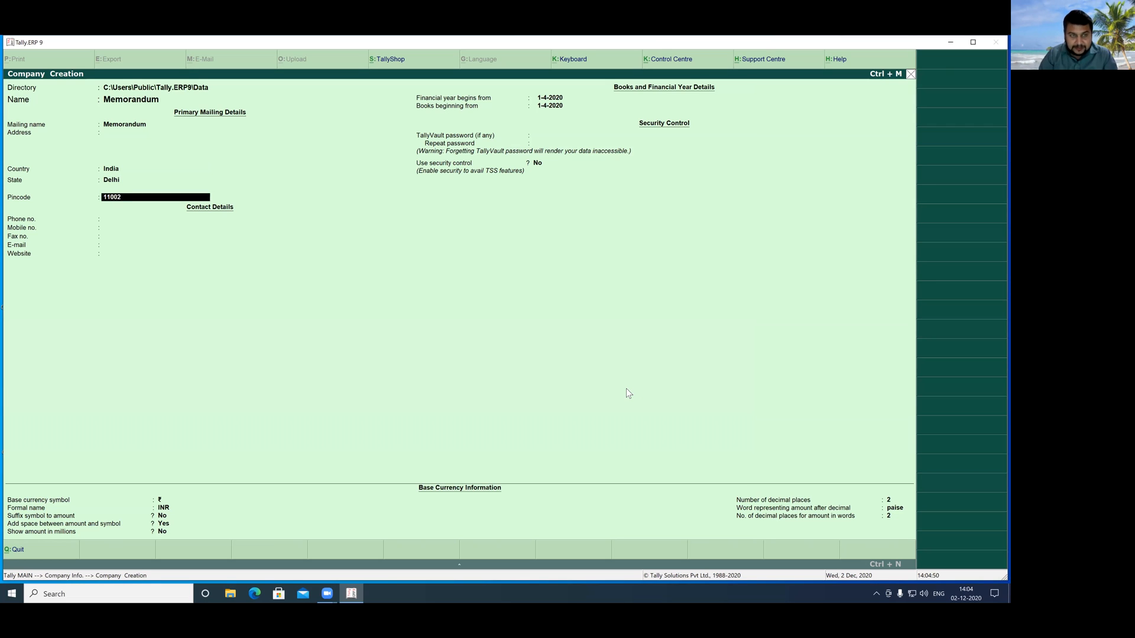
Step: Enter the company's pincode, keep the default contact, financial year, security and currency settings, and create the company
key("Return")
key("Return")
key("Return")
key("Return")
key("Return")
key("Return")
key("Return")
key("Return")
key("Return")
key("Return")
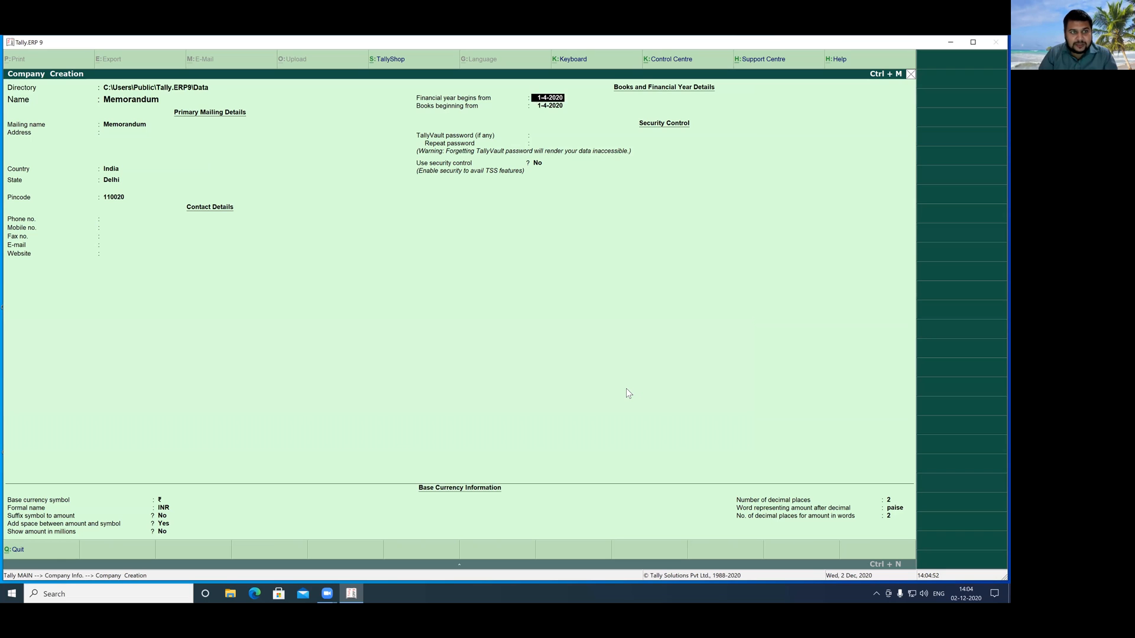
key("Return")
key("Return")
key("Return")
key("Return")
key("Return")
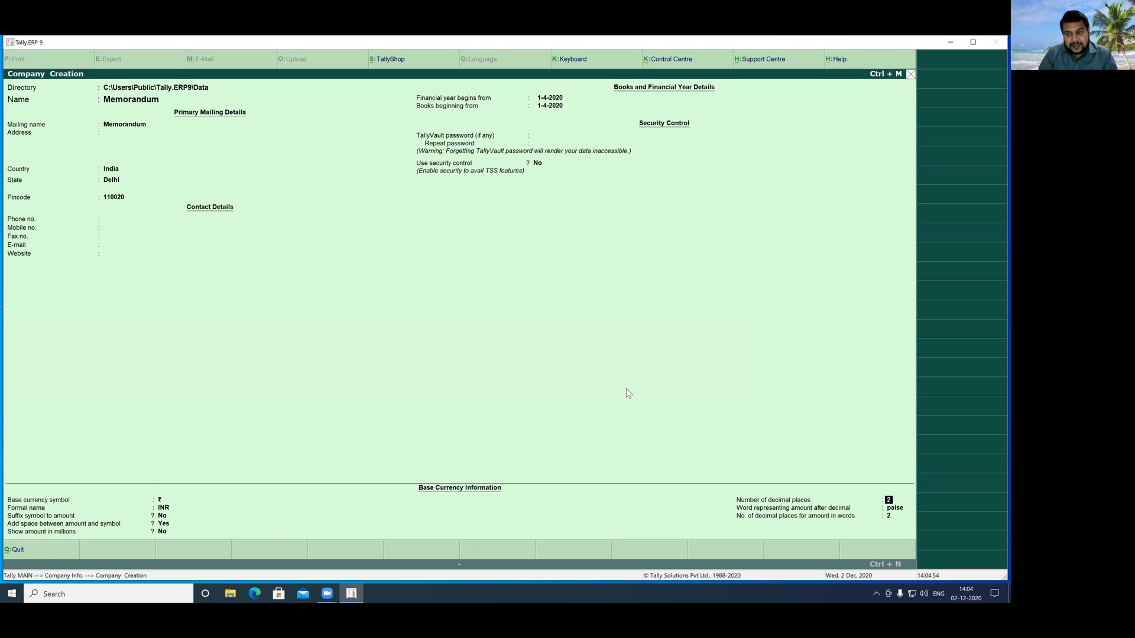
key("Return")
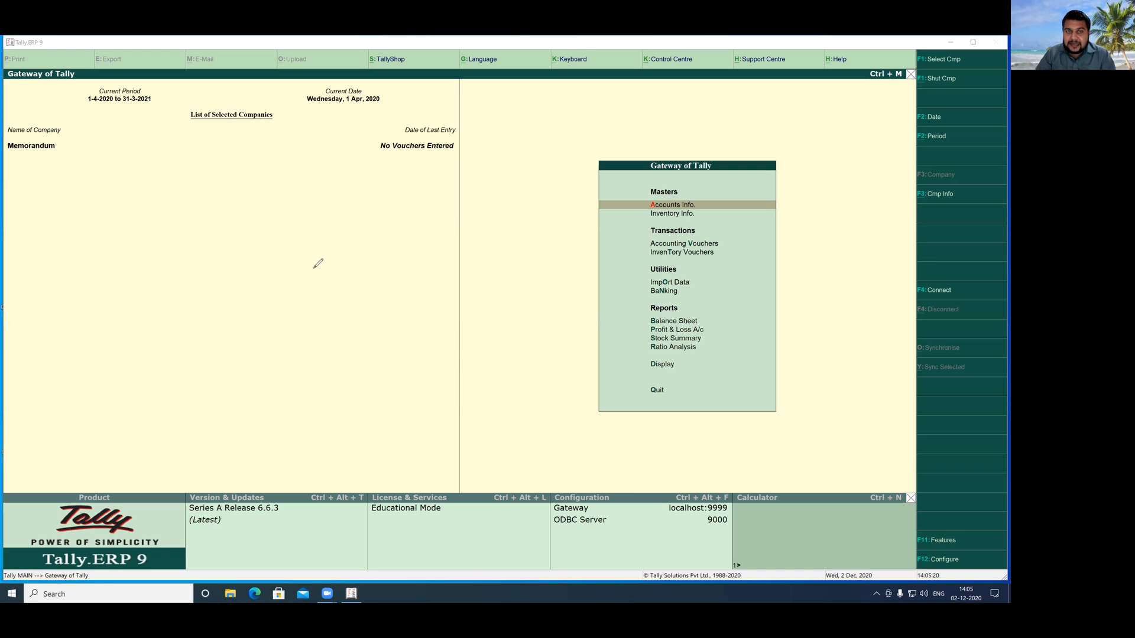
Step: Annotate the screen with a circled F11 and an arrow pointing to Features, and clear the annotations
mouse_move(282, 262)
left_mouse_down()
mouse_move(289, 304)
mouse_move(314, 251)
mouse_move(338, 289)
left_mouse_up()
left_click_drag(351, 248, 362, 284)
mouse_move(276, 324)
left_mouse_down()
mouse_move(381, 304)
mouse_move(358, 219)
mouse_move(338, 321)
left_mouse_up()
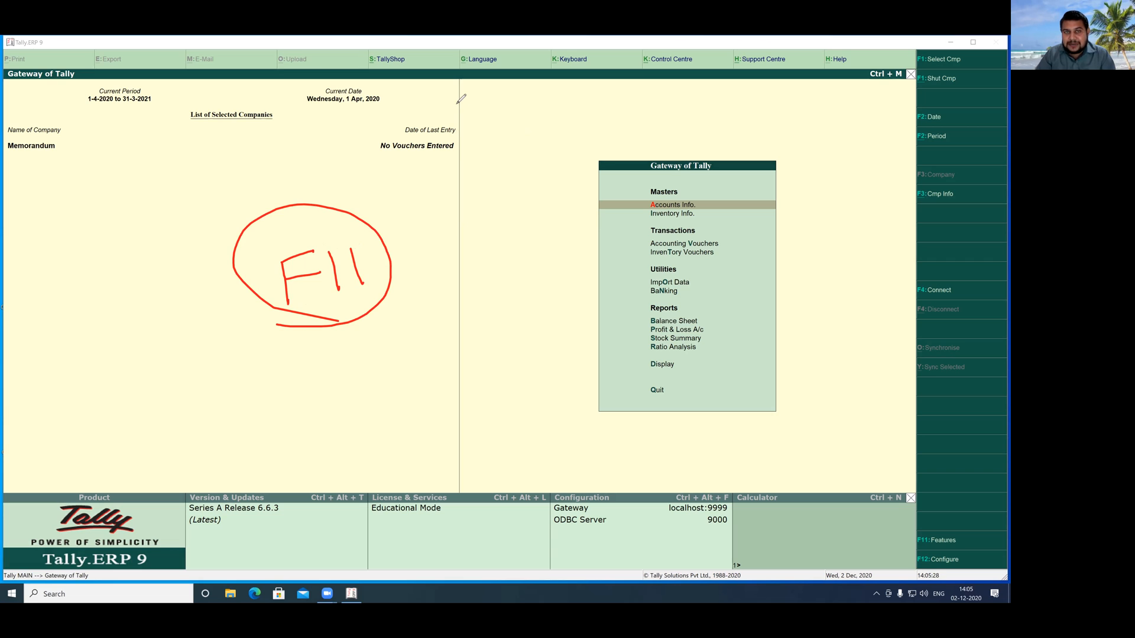
left_click_drag(815, 298, 921, 536)
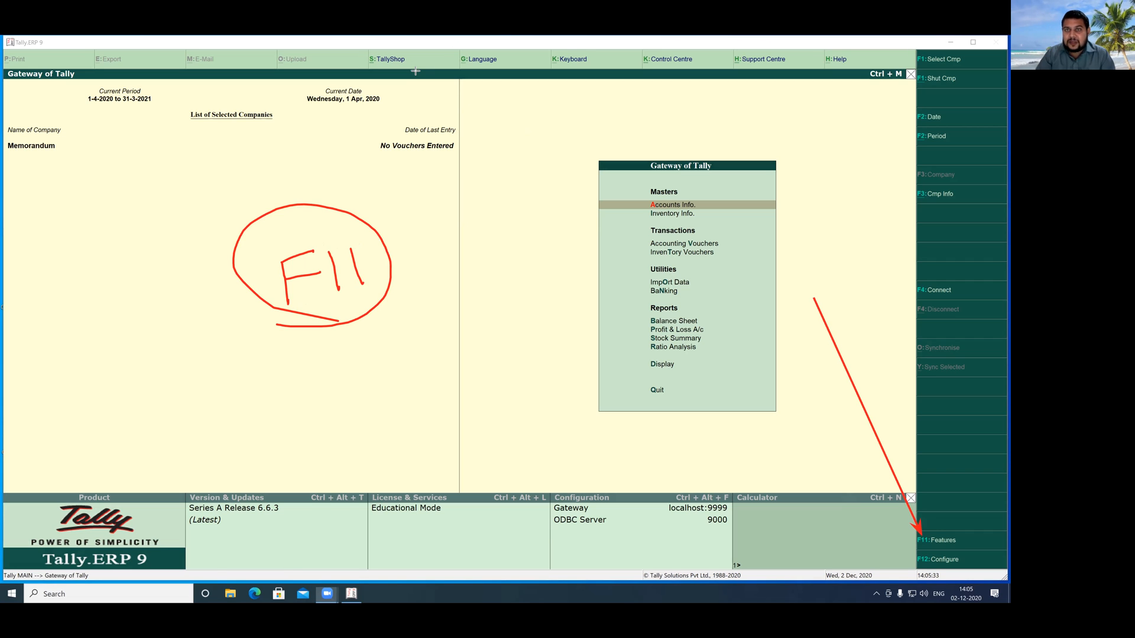
left_click(615, 128)
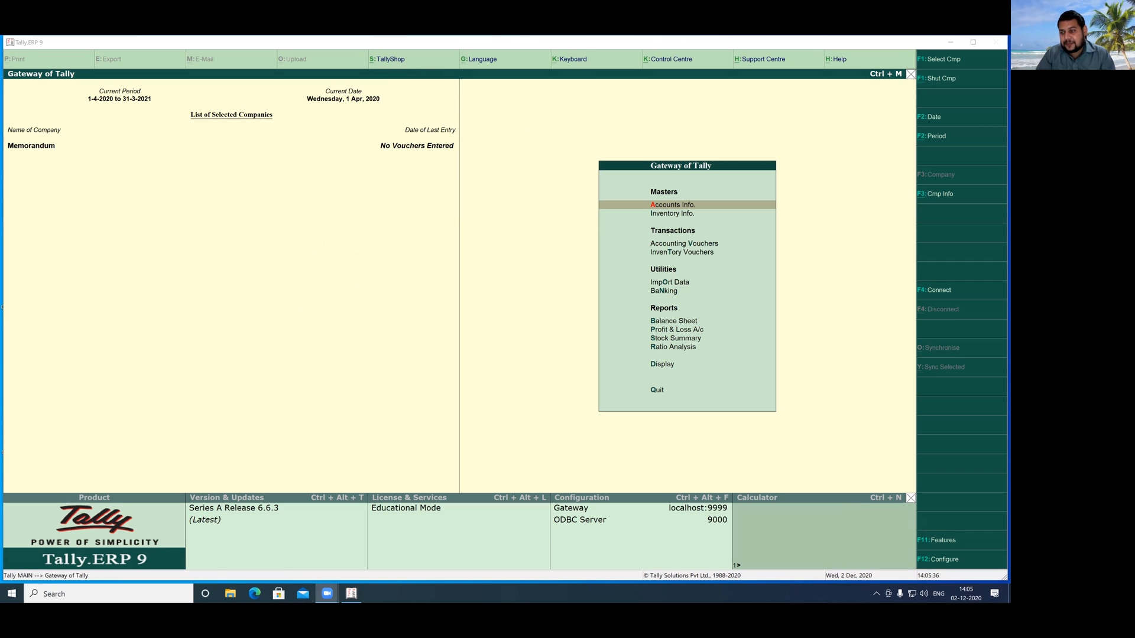
Step: Open the accounting features of the Memorandum company and set reversing journals and optional vouchers to Yes
left_click(943, 539)
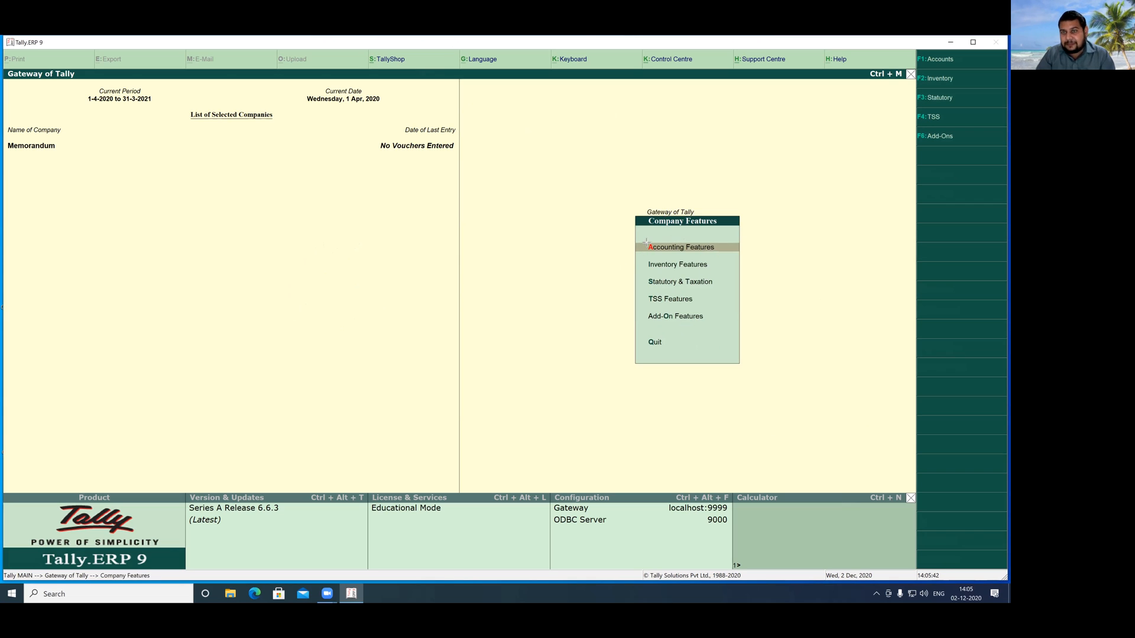
left_click_drag(621, 236, 754, 259)
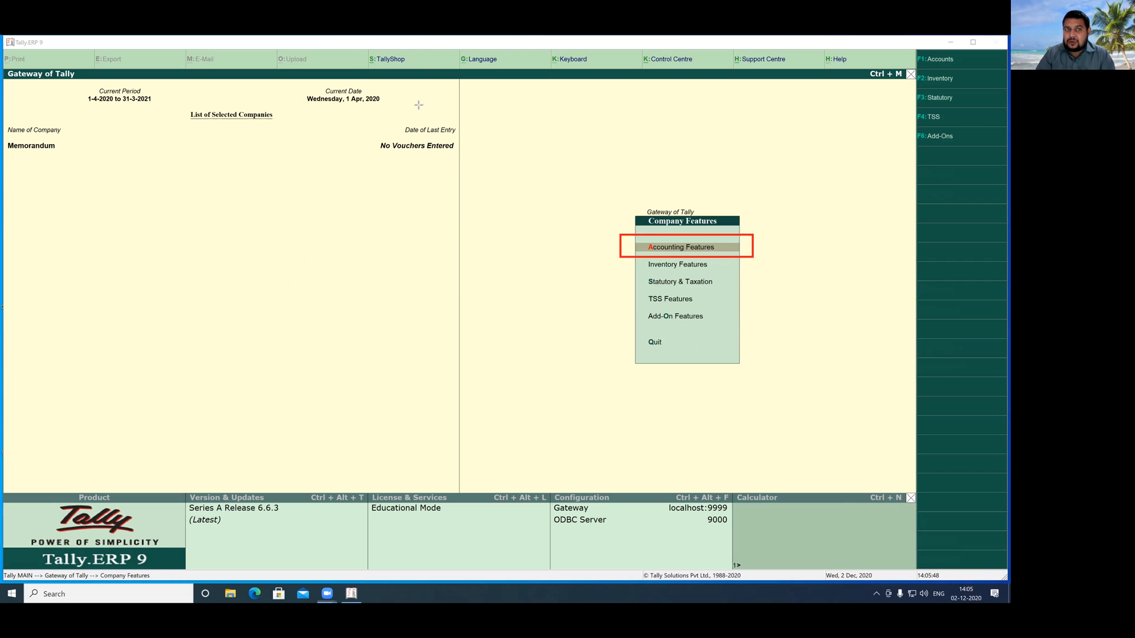
left_click(658, 251)
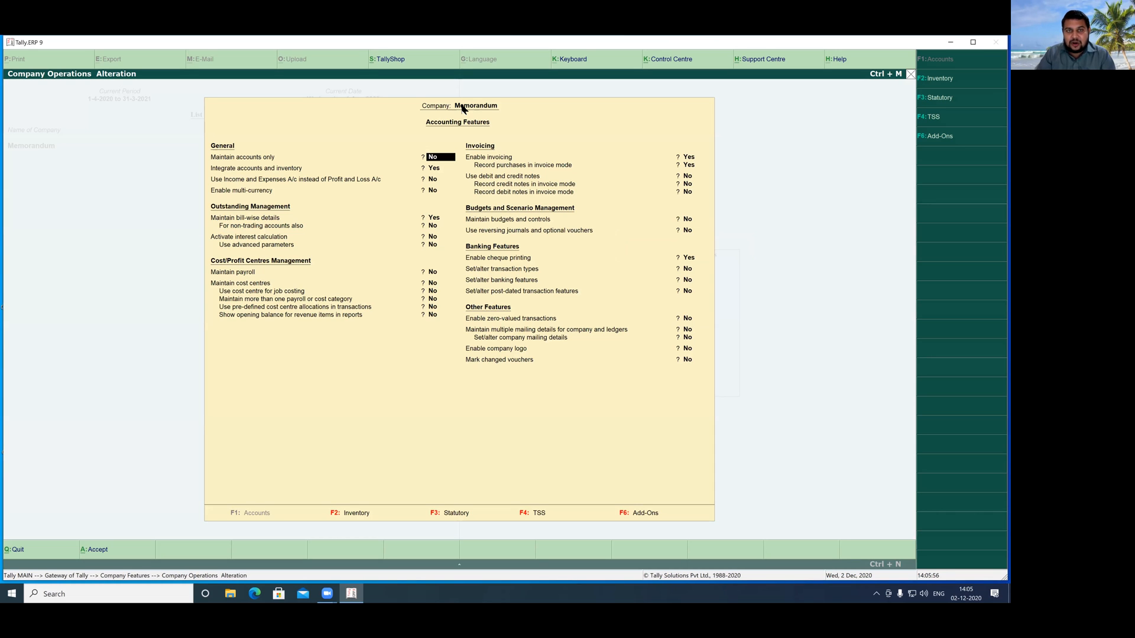
mouse_move(452, 222)
left_mouse_down()
mouse_move(561, 241)
mouse_move(702, 243)
left_mouse_up()
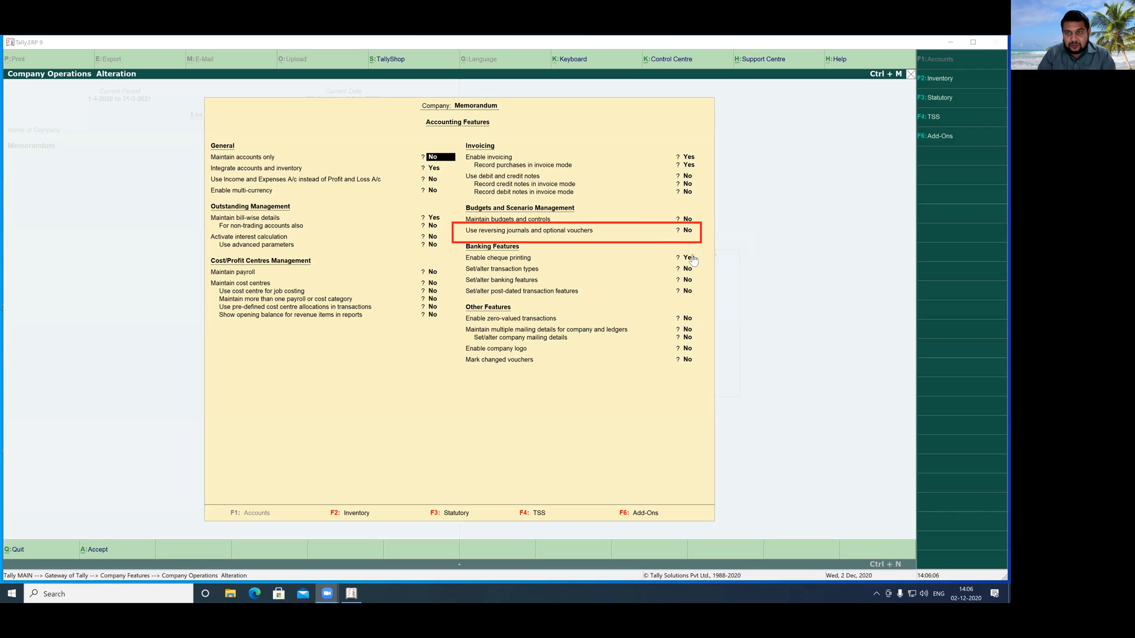
left_click(692, 236)
left_click(691, 235)
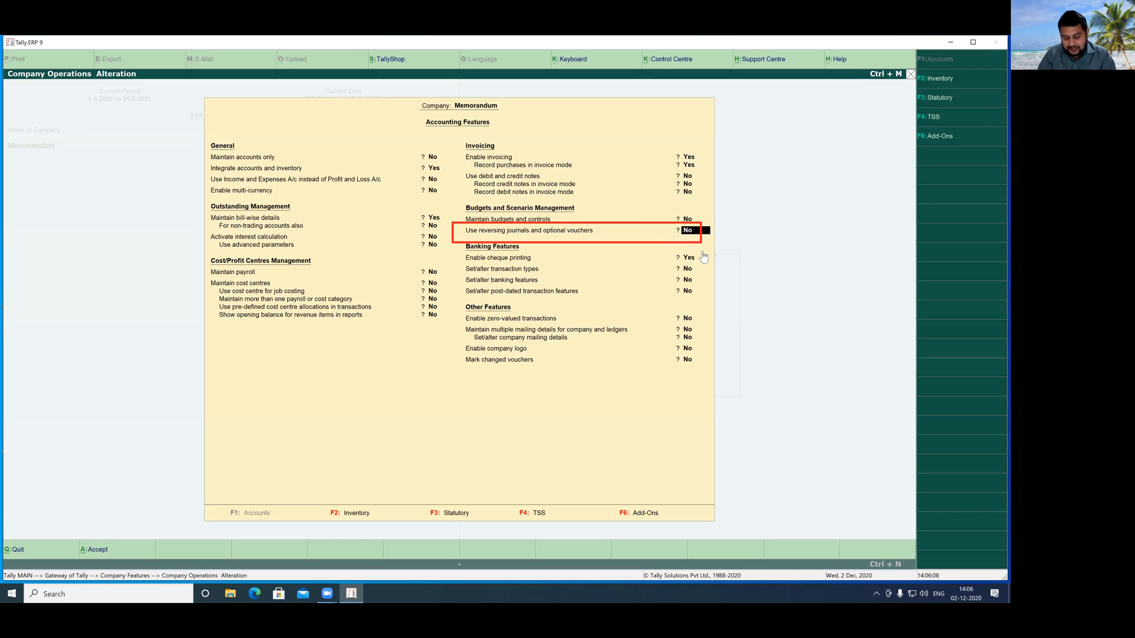
type("y")
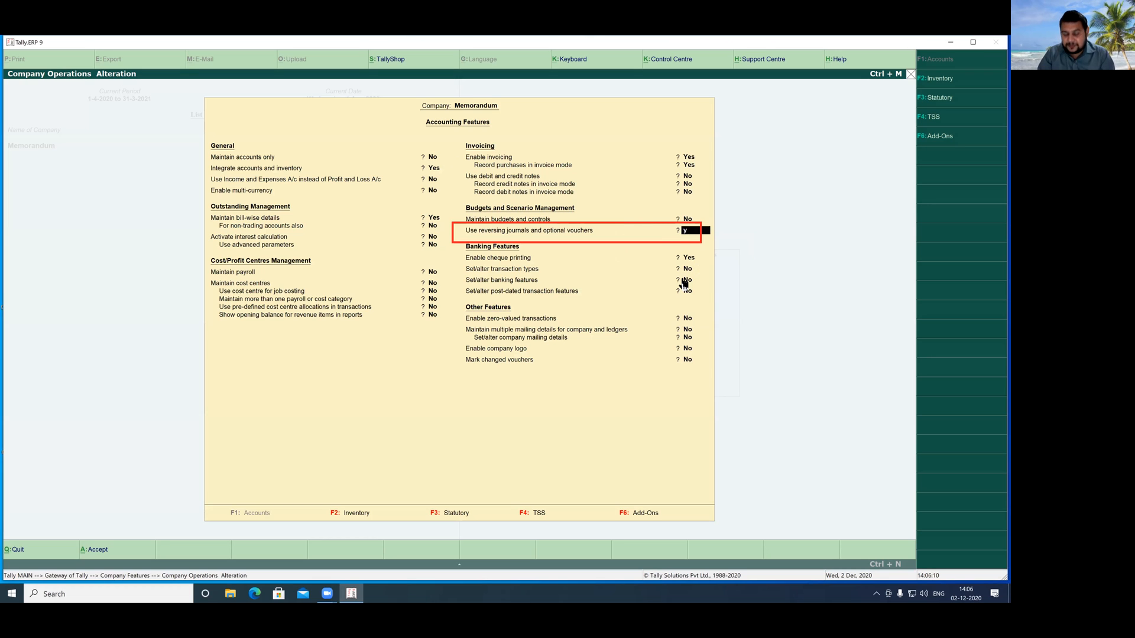
key("Return")
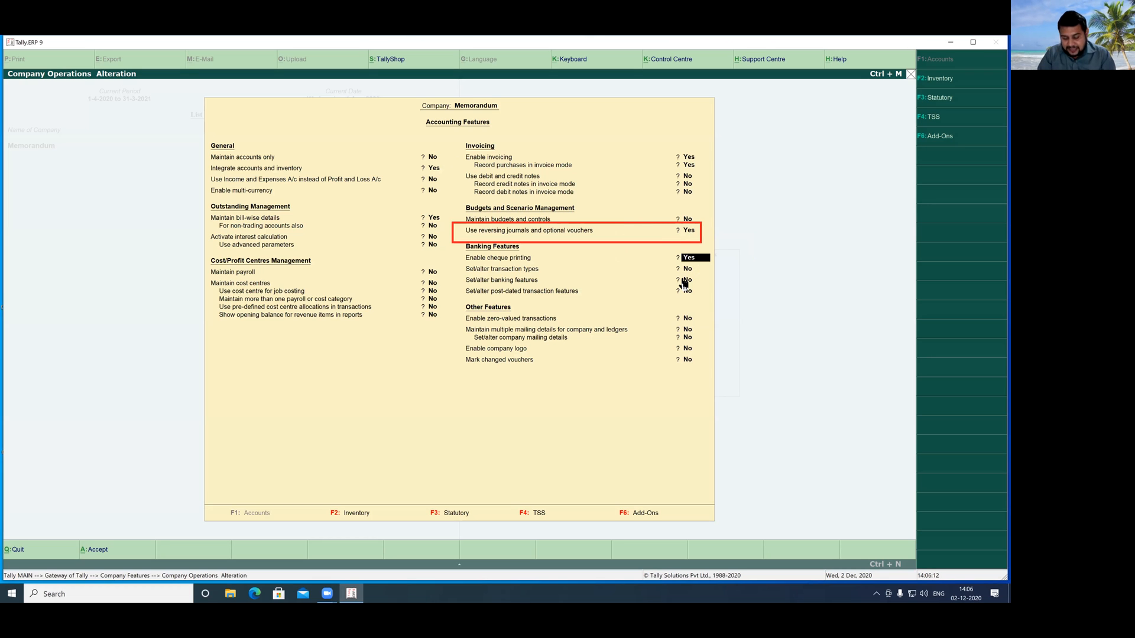
Step: Set cheque printing to No, keep the remaining accounting features, accept the changes and return to the Gateway of Tally
type("n")
key("Return")
key("Return")
key("Return")
key("Return")
key("Return")
key("Return")
key("Return")
key("Return")
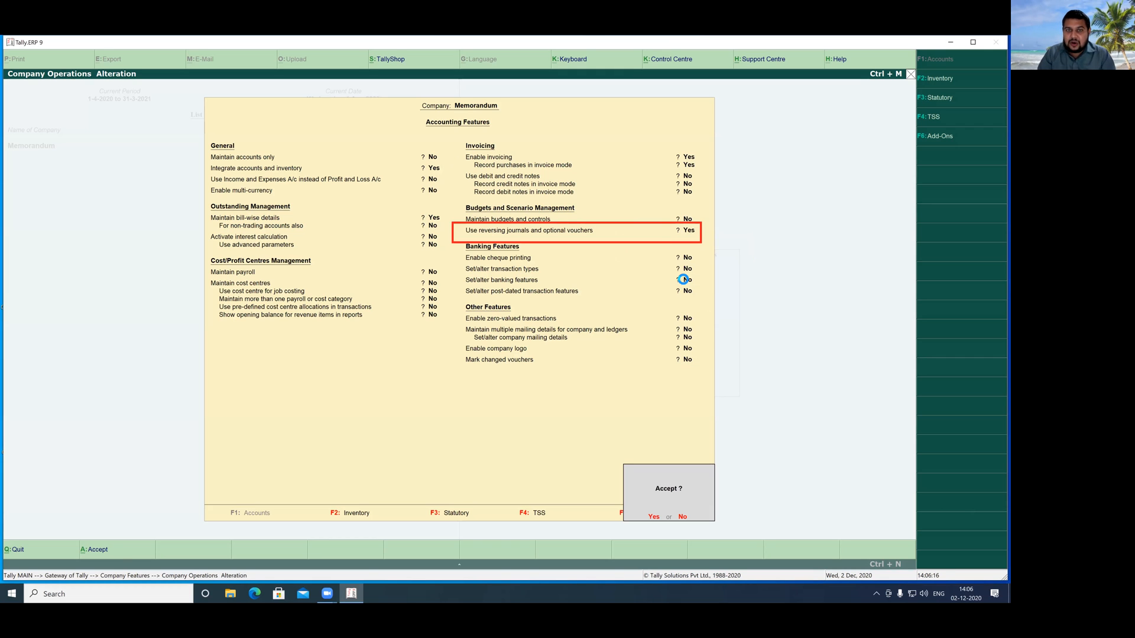
key("y")
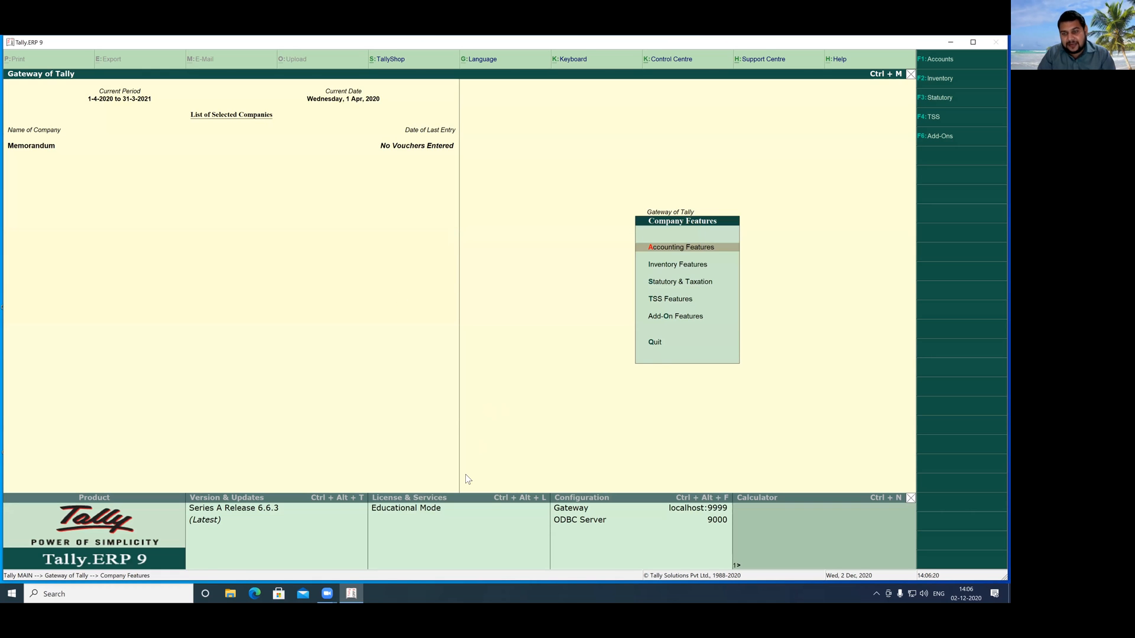
key("Escape")
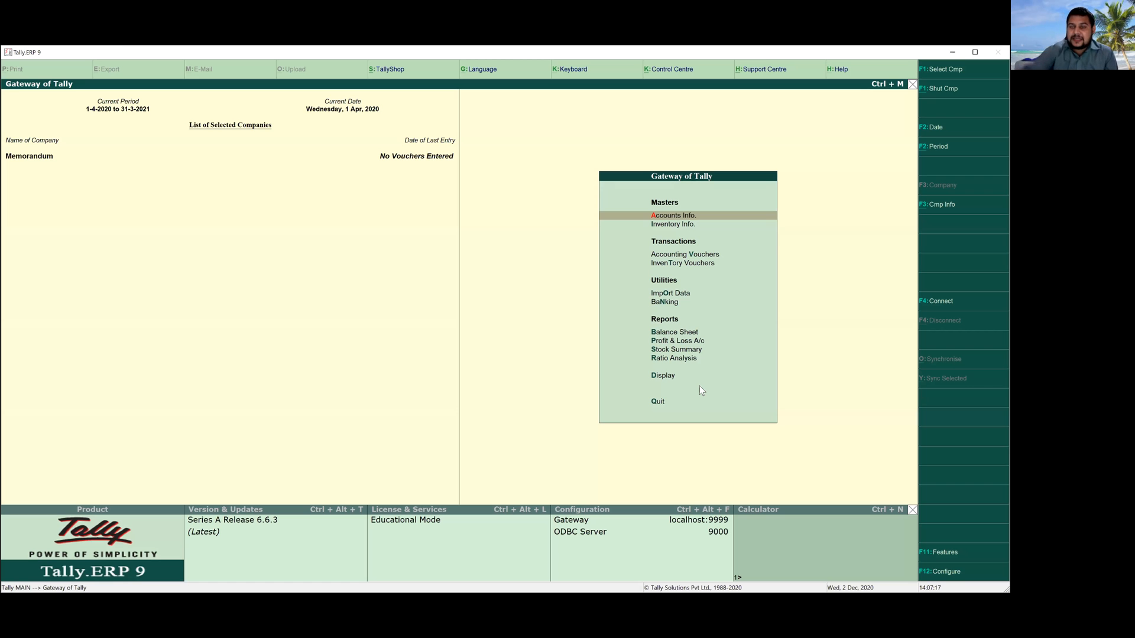
Step: Start creating a single ledger in Accounts Info and name it Advance Salary
key("Return")
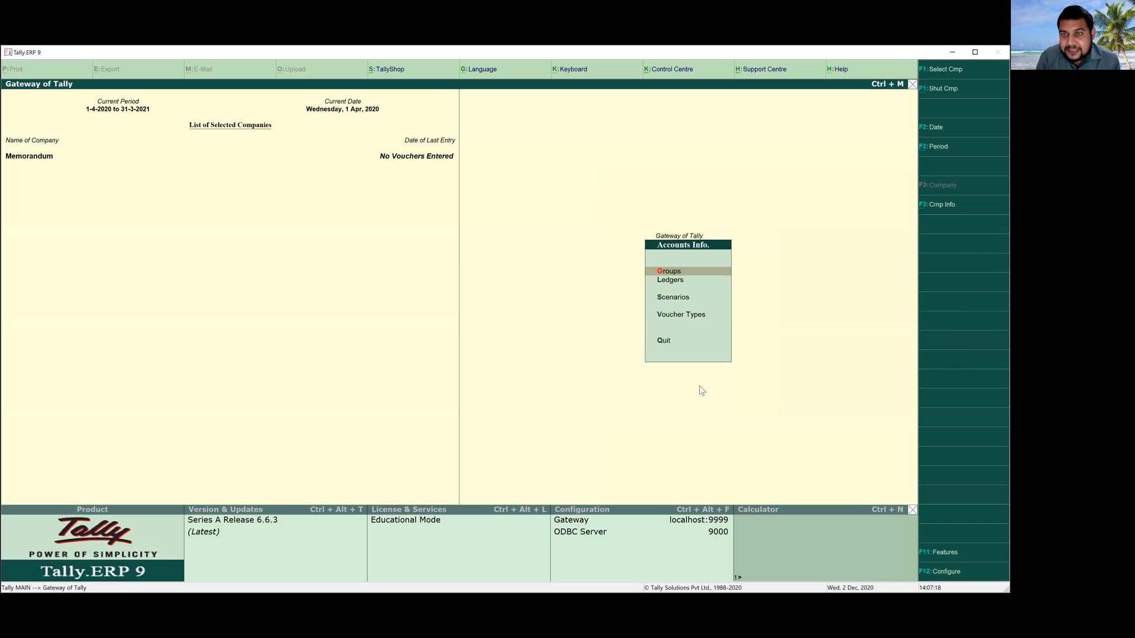
key("Down")
key("Return")
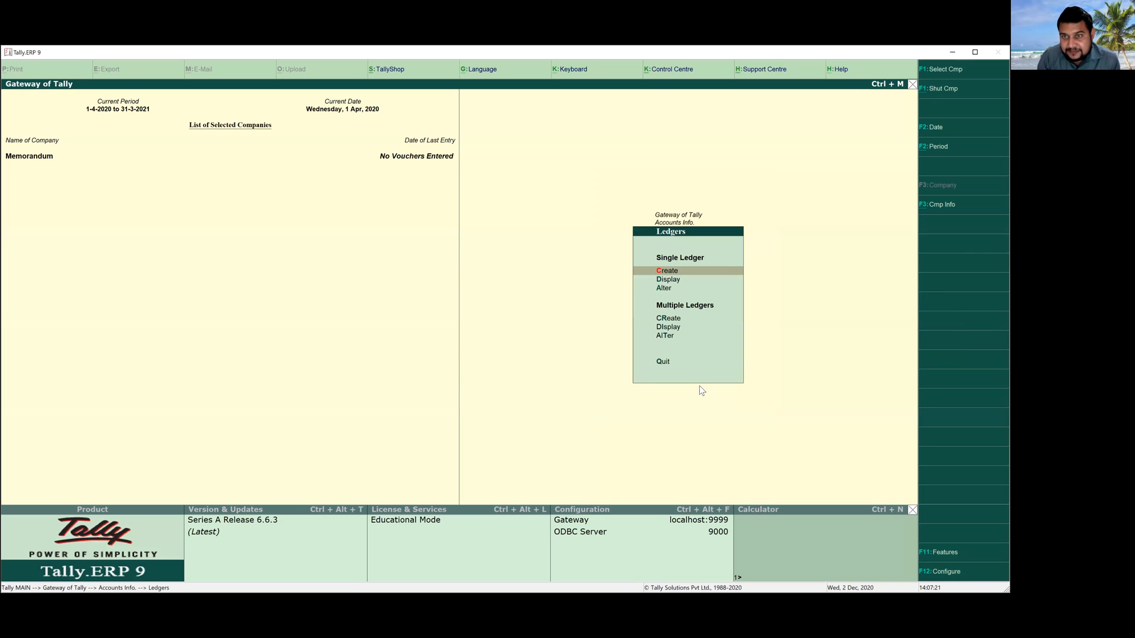
key("Return")
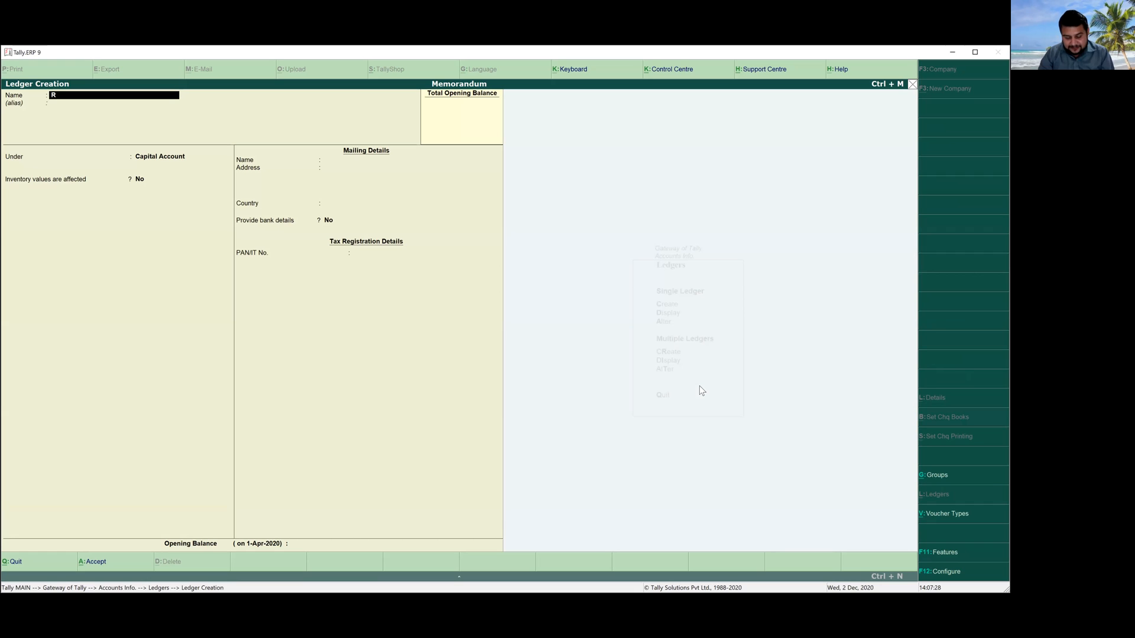
type("Advance")
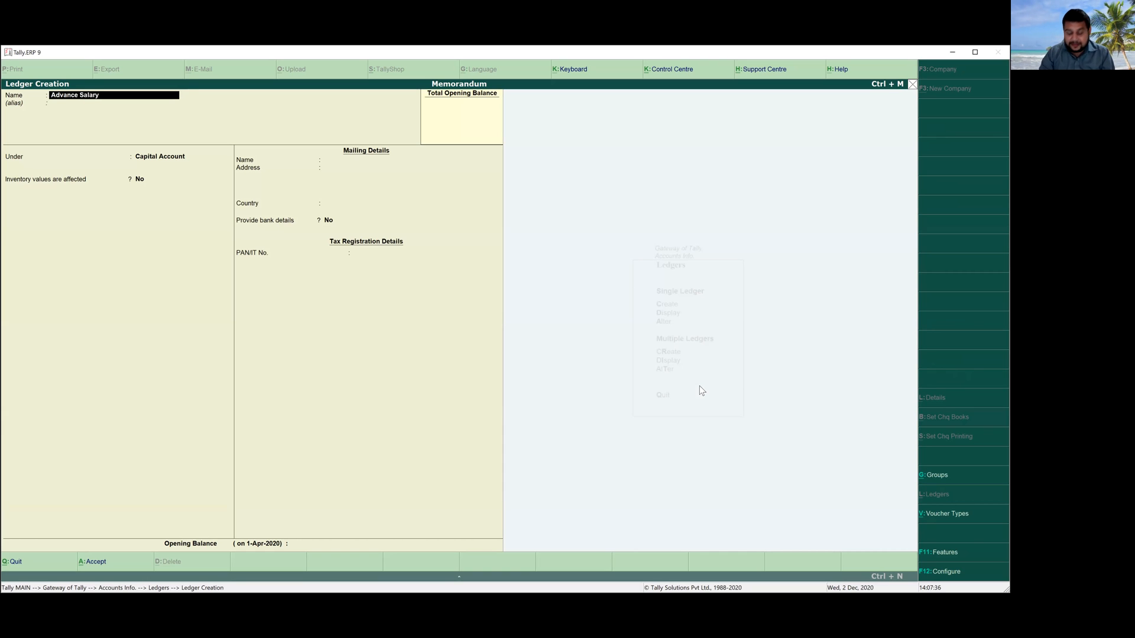
type(" Salary")
key("Return")
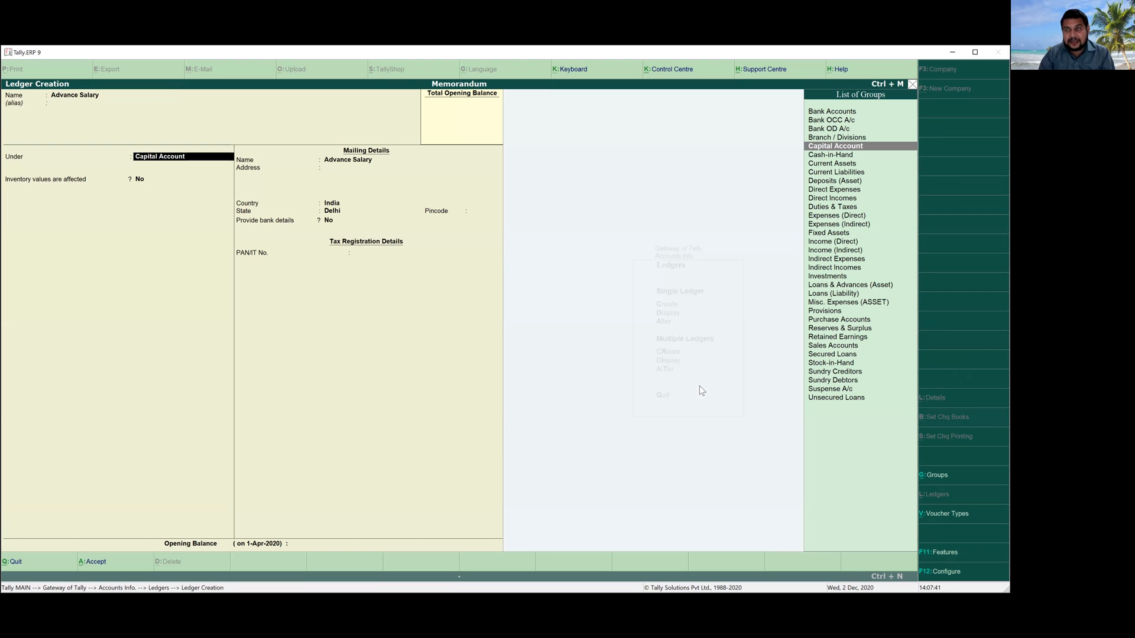
Step: Place the Advance Salary ledger under Indirect Expenses, keeping inventory values affected at No and the ledger type Not Applicable
type("In")
key("Down")
key("Down")
key("Down")
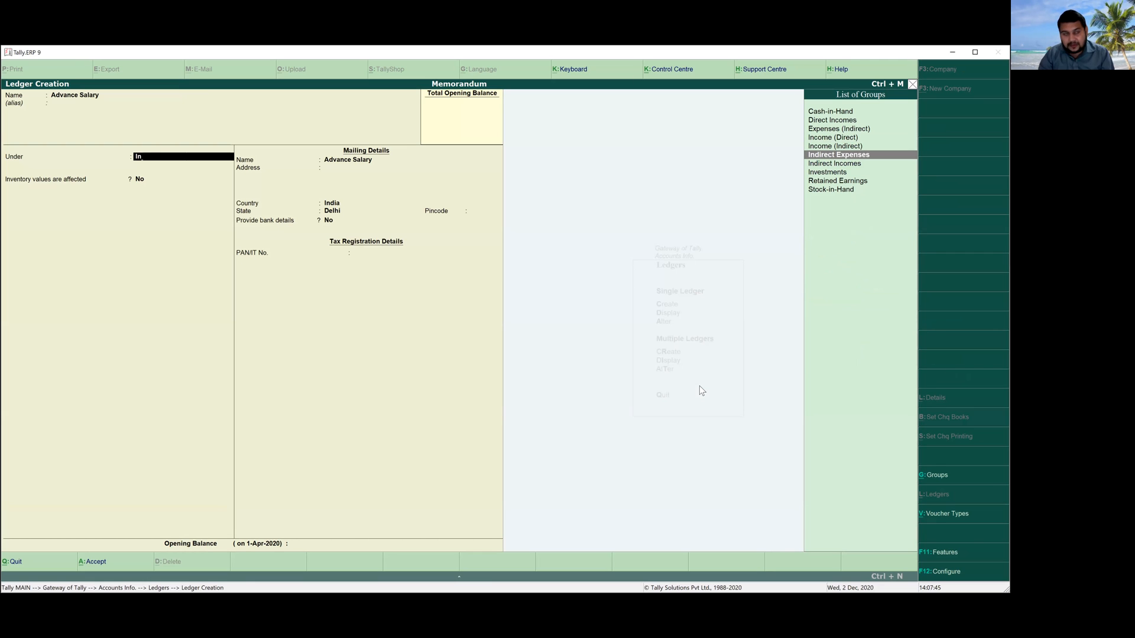
key("Return")
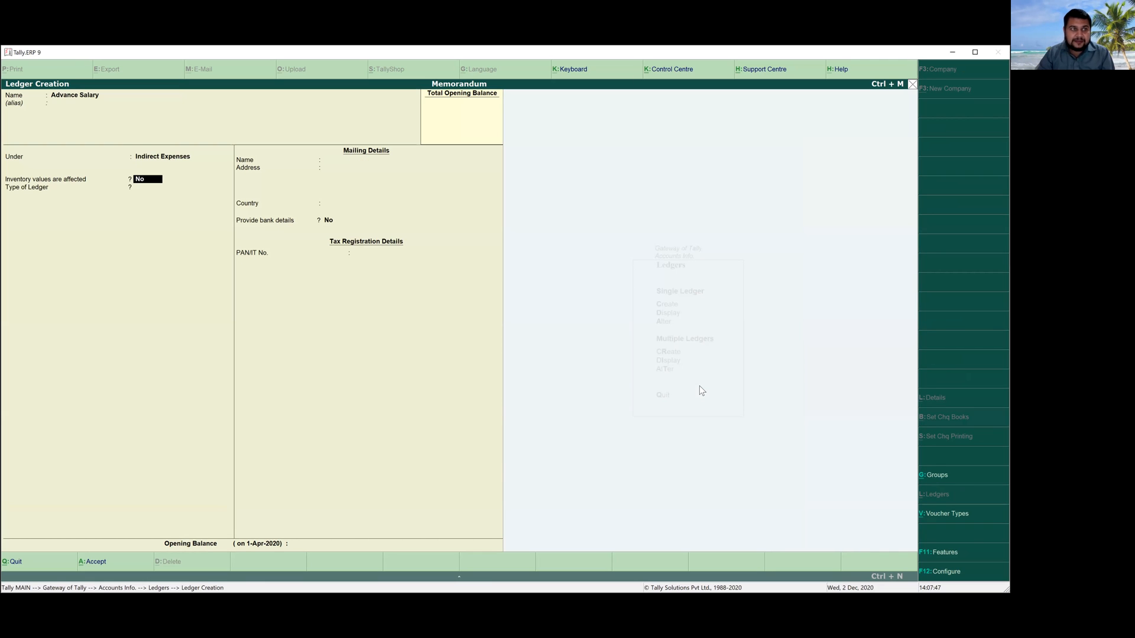
key("Return")
key("Return")
key("Return")
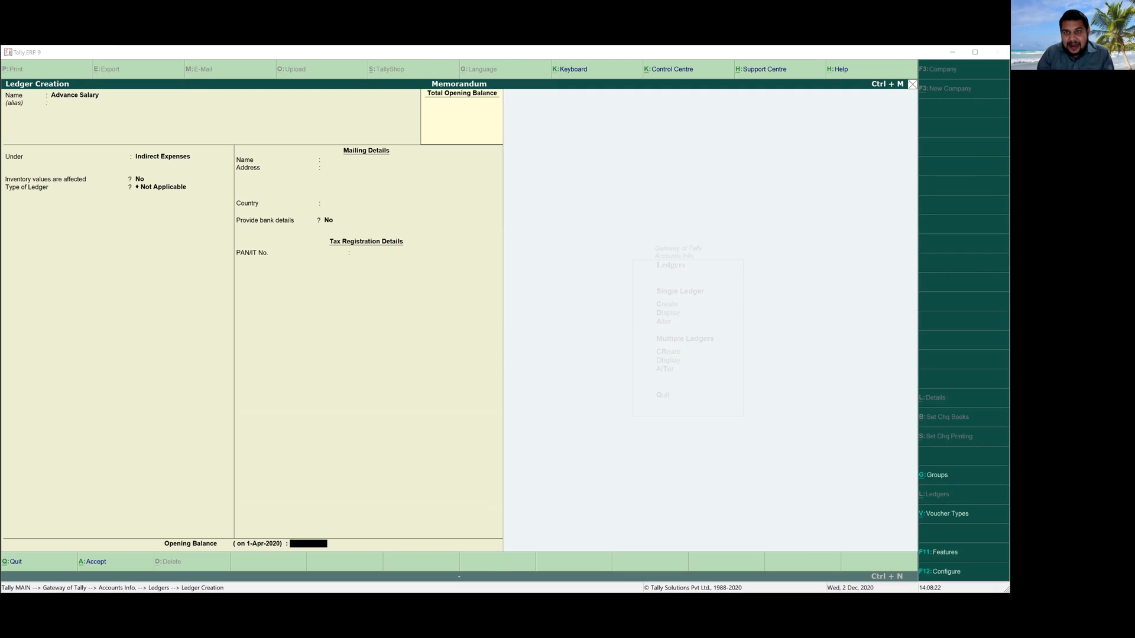
Step: Add an on-screen text annotation beside the ledger form with the lines "30 nov 2020" and "1 dec 2020"
left_click(604, 200)
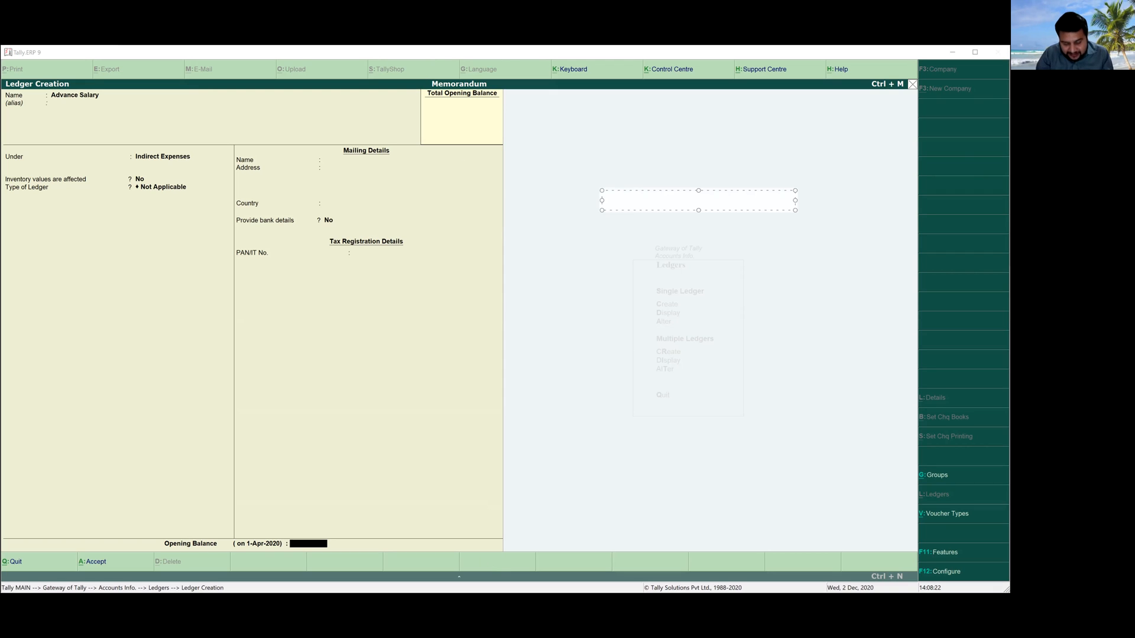
type("30")
type("n")
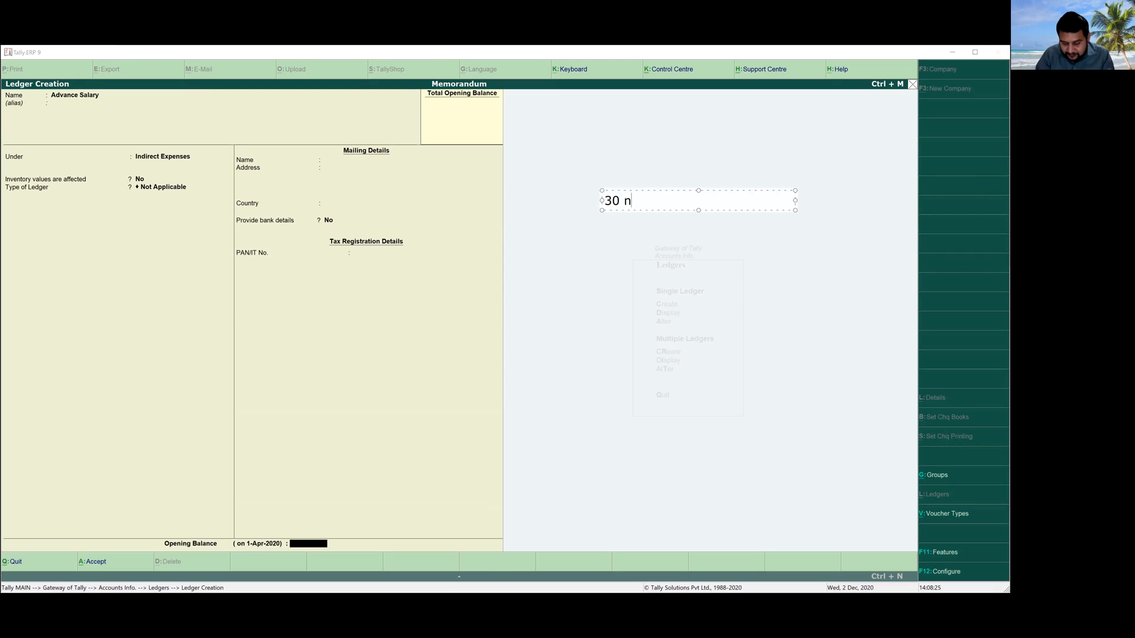
type("ov 200")
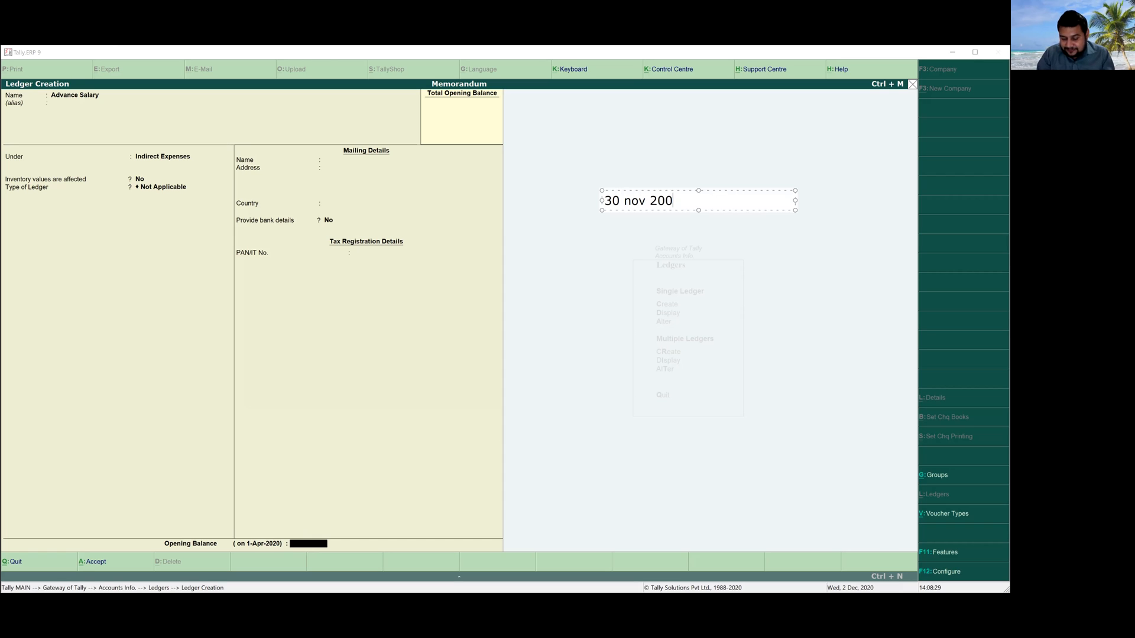
key("BackSpace")
type("20")
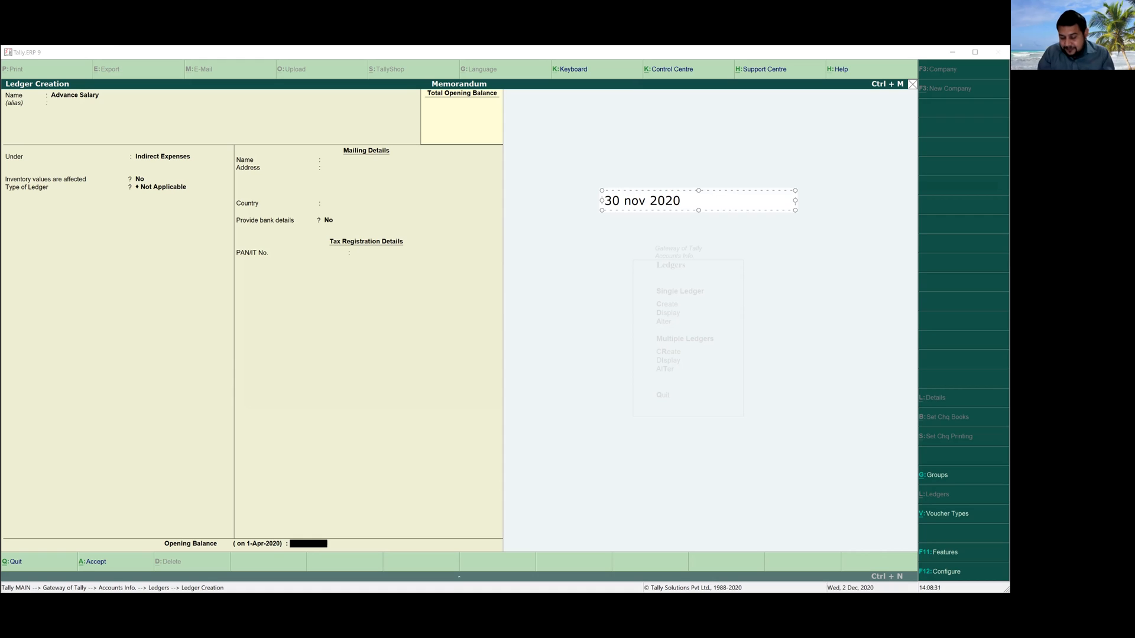
key("Return")
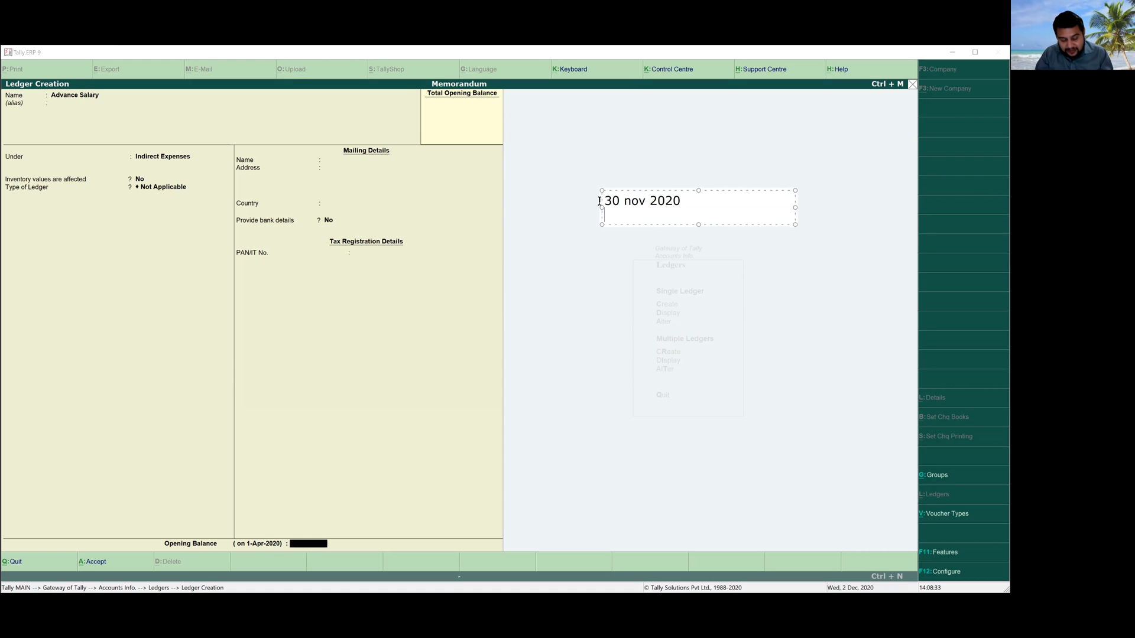
type("1 de")
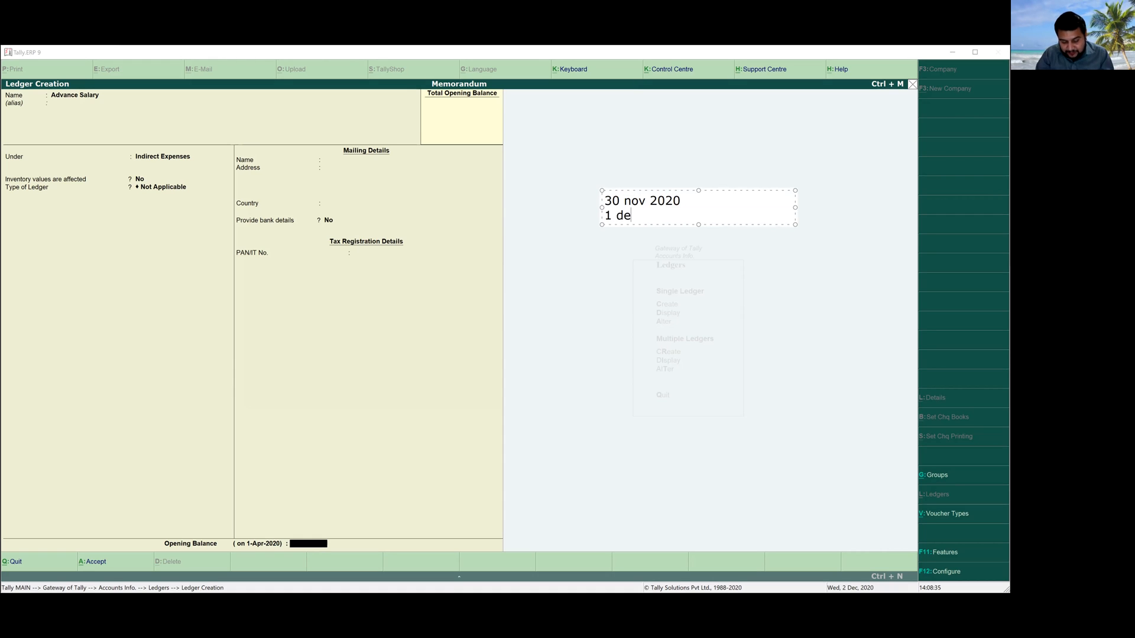
type("c 2")
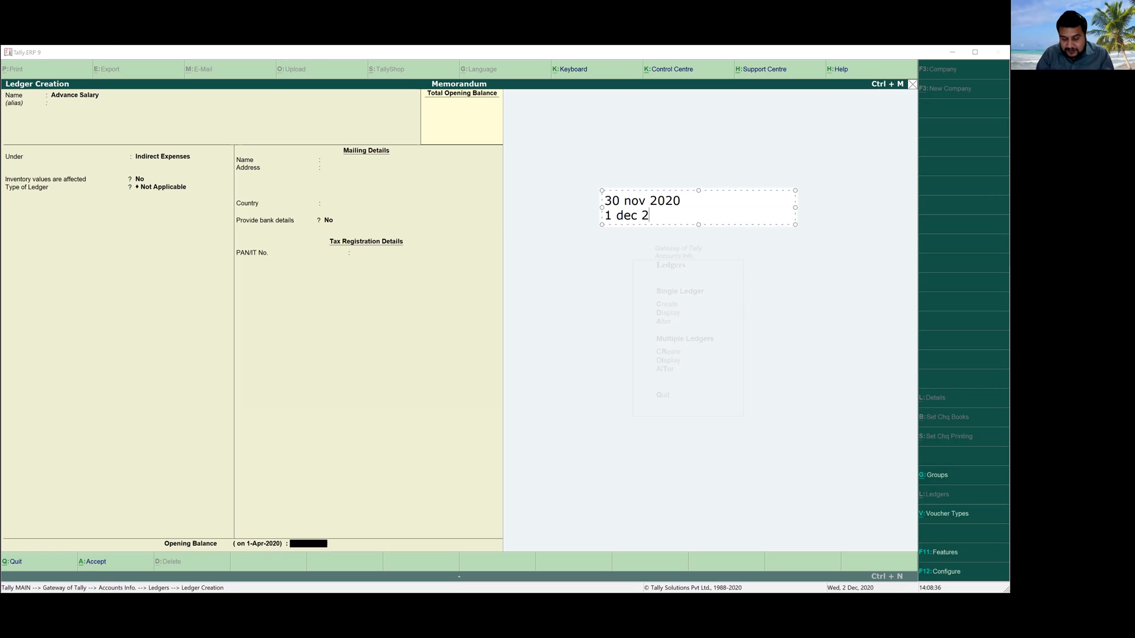
type("020")
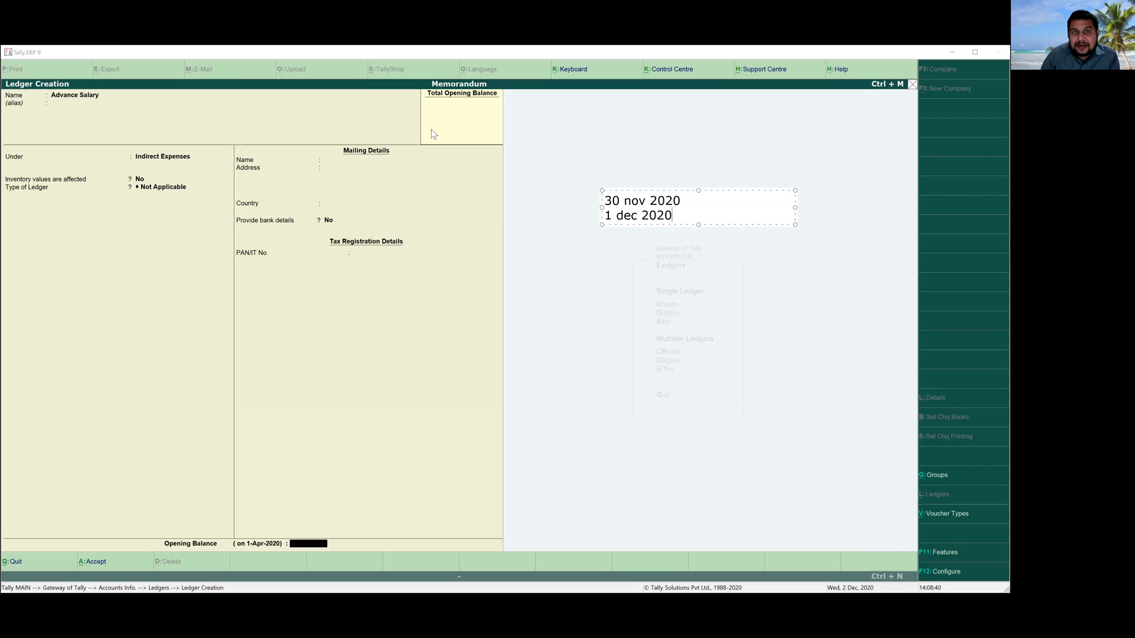
Step: Mark the two annotated dates with red ticks, an oval and underlines, and clear all annotations from the screen
left_click(685, 211)
left_click_drag(681, 214, 716, 207)
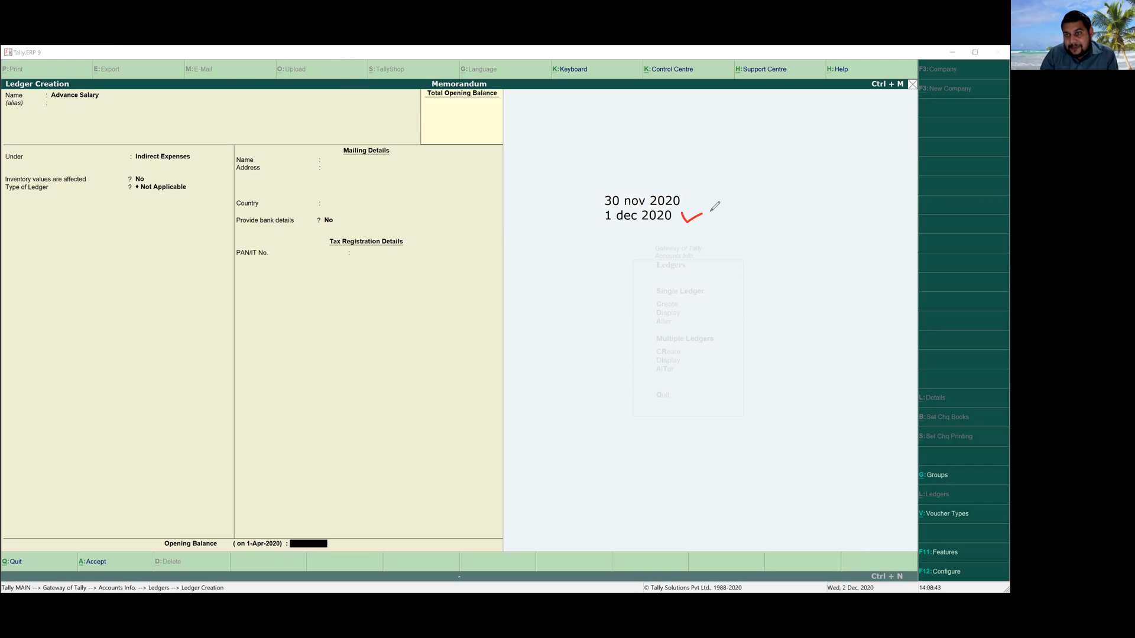
mouse_move(600, 208)
left_mouse_down()
mouse_move(663, 206)
mouse_move(641, 173)
mouse_move(597, 219)
mouse_move(605, 207)
mouse_move(678, 224)
left_mouse_up()
left_click_drag(596, 232, 688, 234)
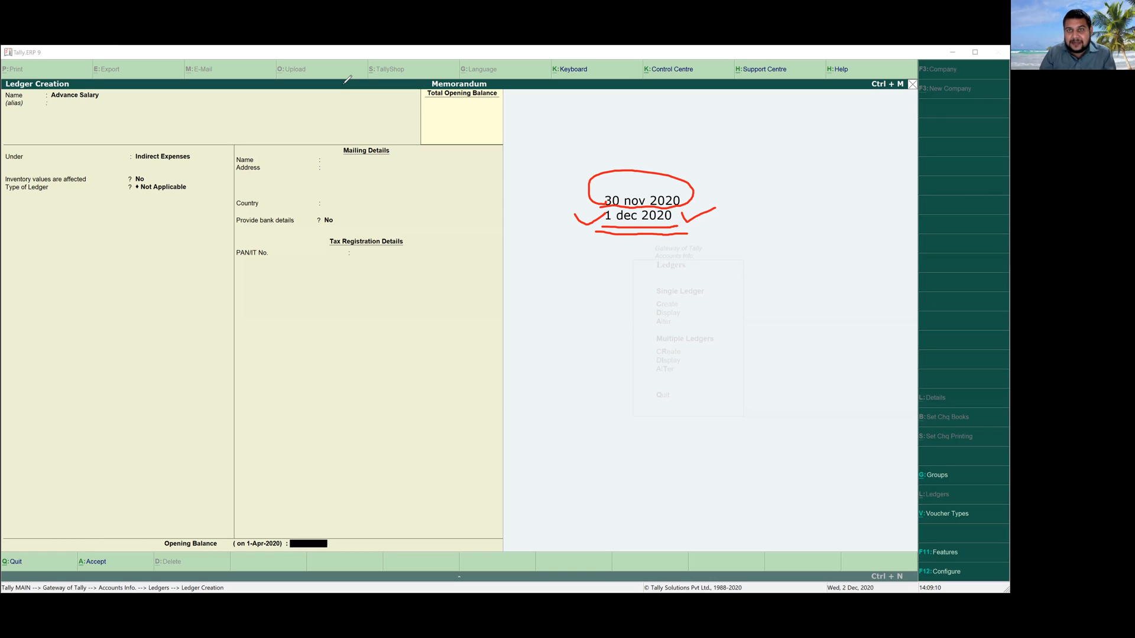
key("Escape")
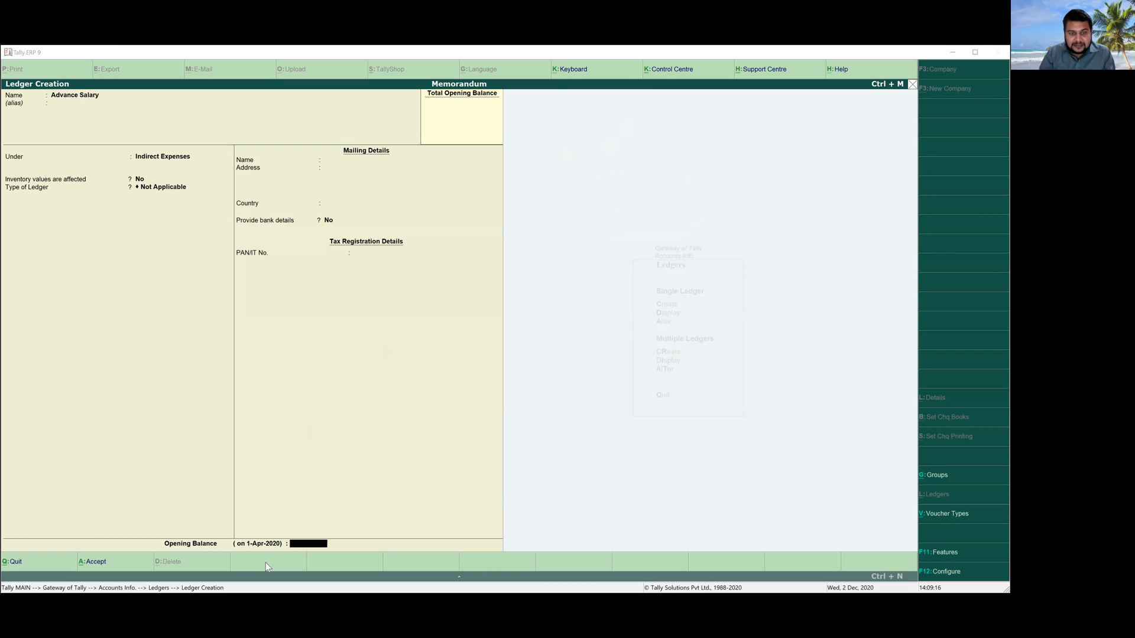
Step: Save the Advance Salary ledger without an opening balance and begin a ledger named Capital under the Capital Account group
key("Return")
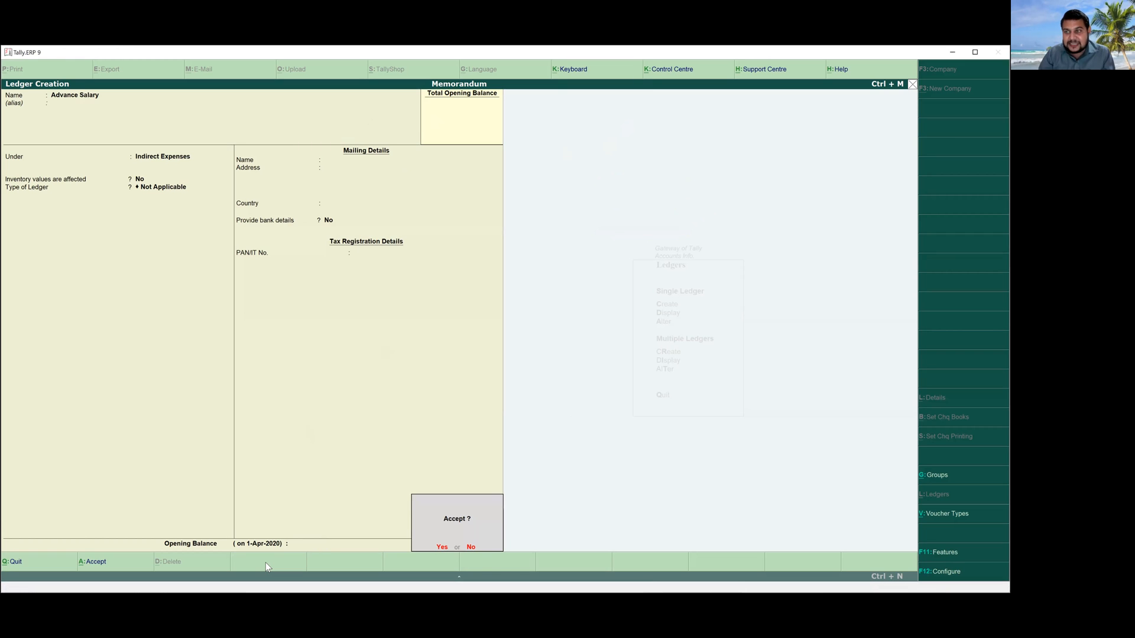
key("Return")
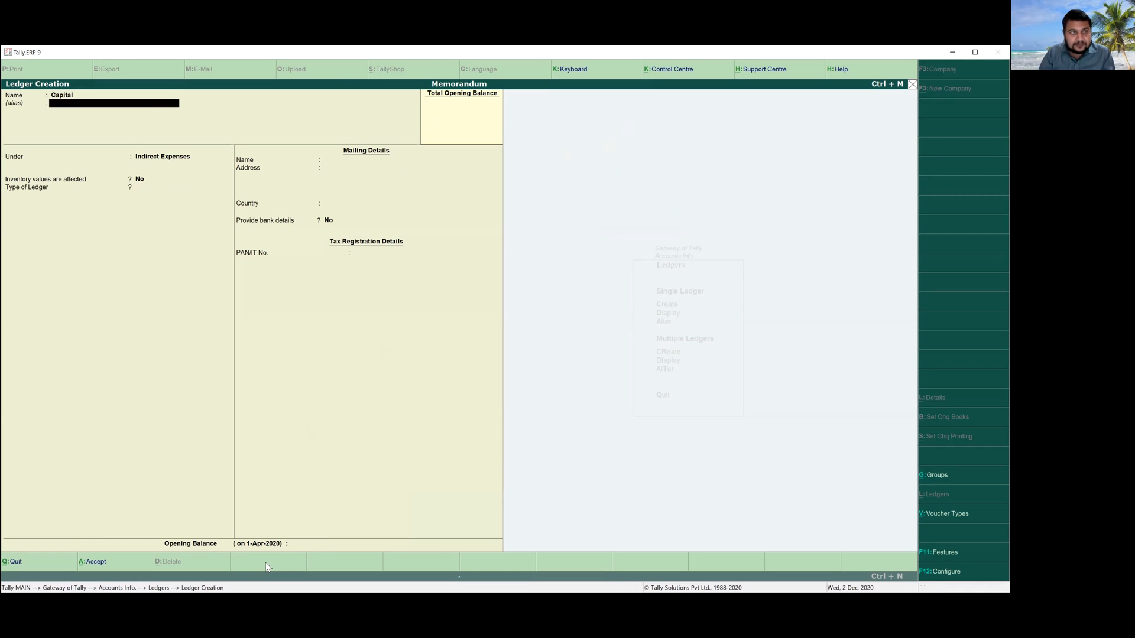
key("Return")
type("c")
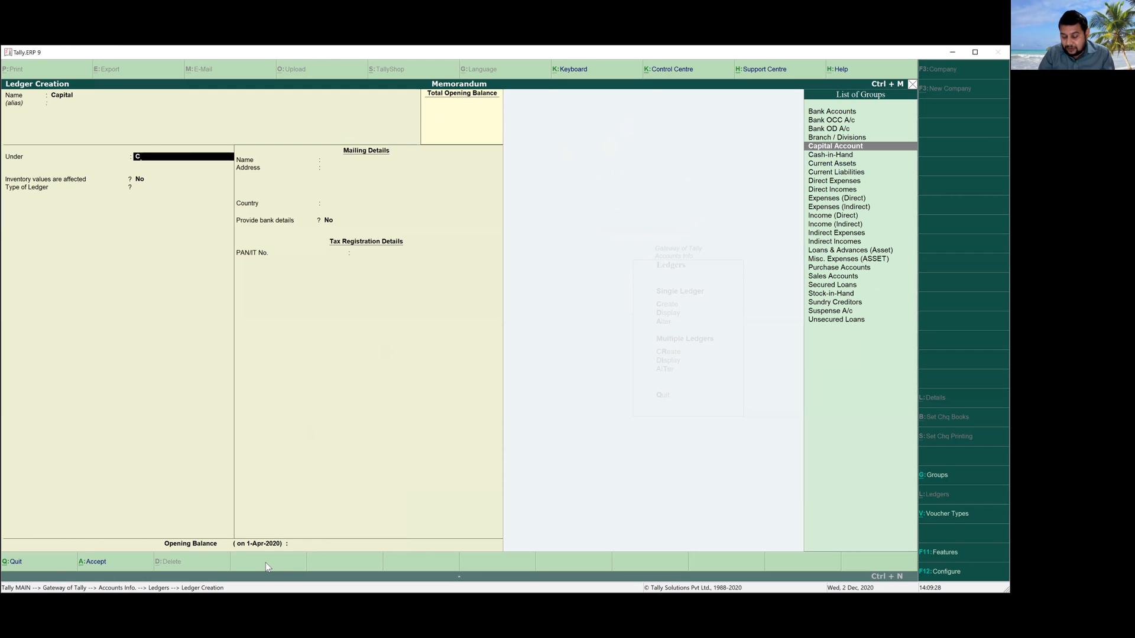
key("Return")
Step: Keep the Capital ledger's remaining defaults with a blank opening balance, save it and return to the Gateway of Tally
key("Return")
key("Return")
key("Return")
key("Return")
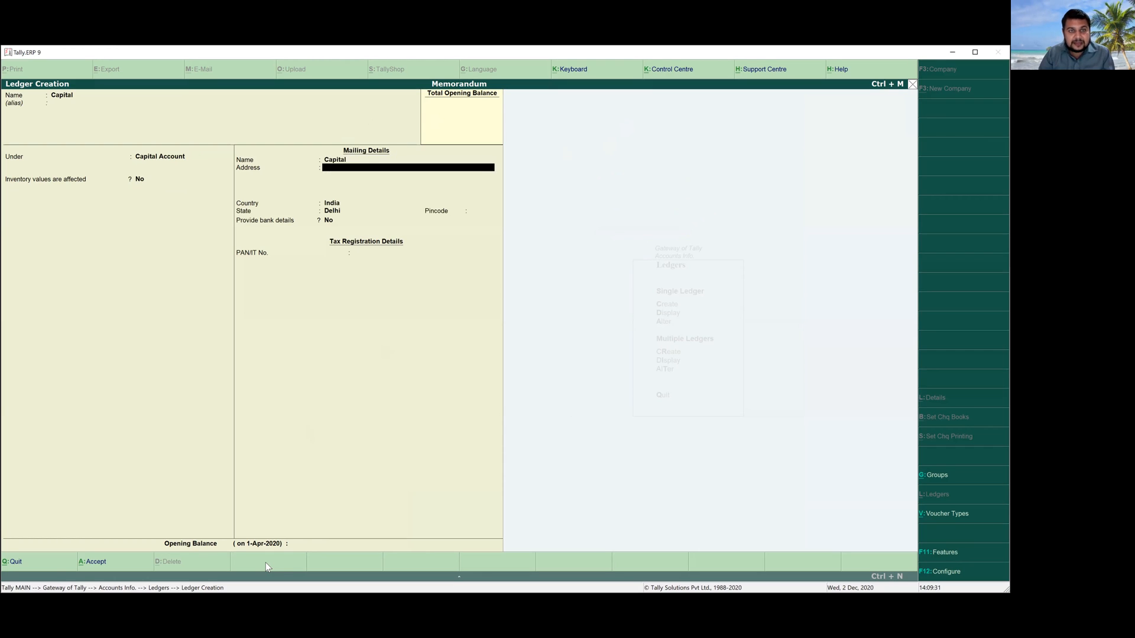
key("Return")
key("Return")
key("Return")
key("Return")
key("Return")
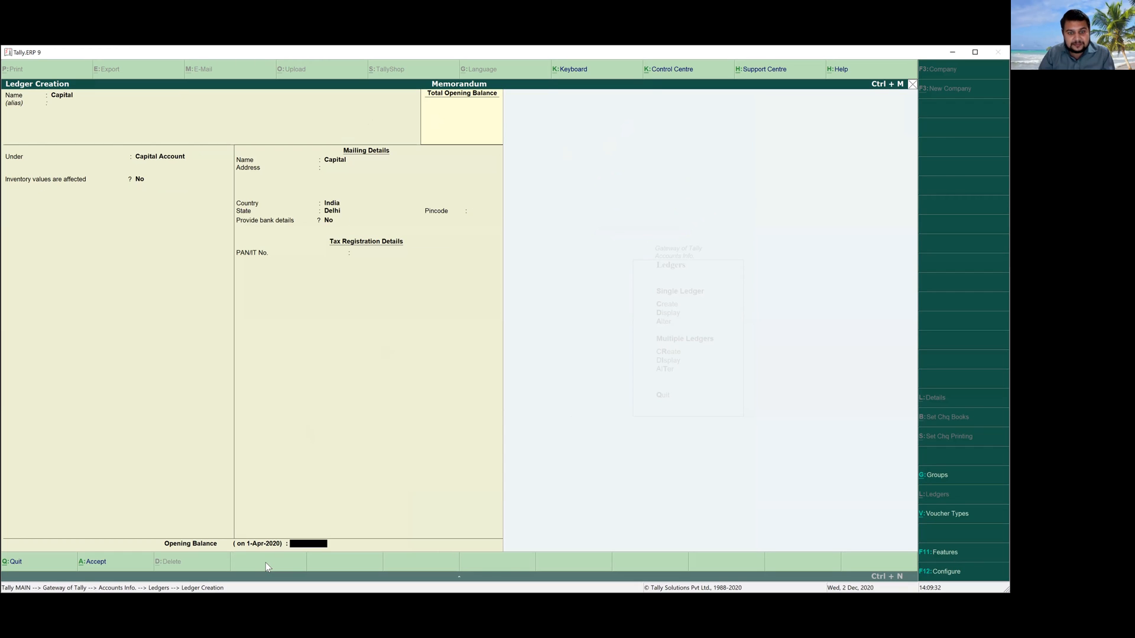
key("Return")
key("Escape")
key("Return")
key("Escape")
key("Escape")
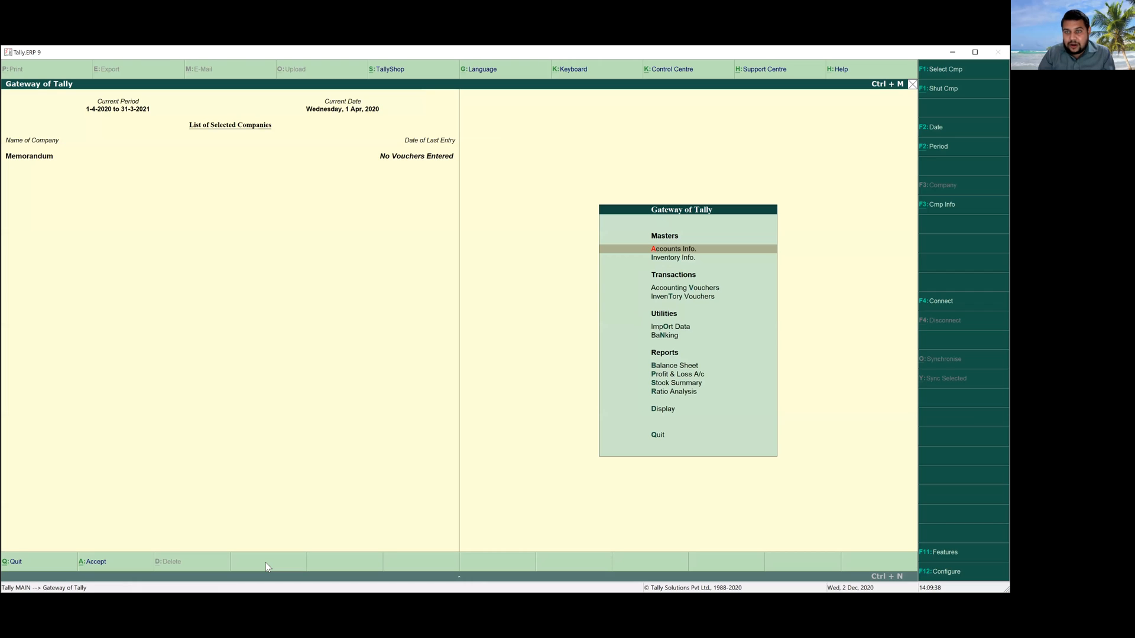
Step: Start a payment voucher in Accounting Vouchers and debit the Capital ledger with 200000
key("Down")
key("Down")
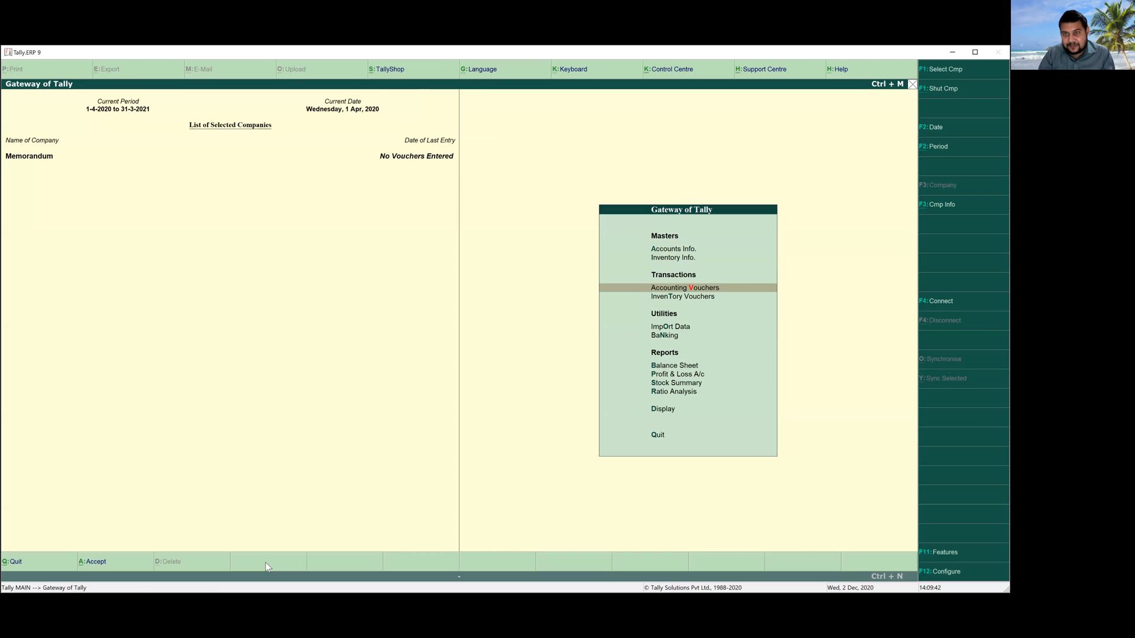
key("Return")
key("Down")
key("Return")
type("200000")
key("Return")
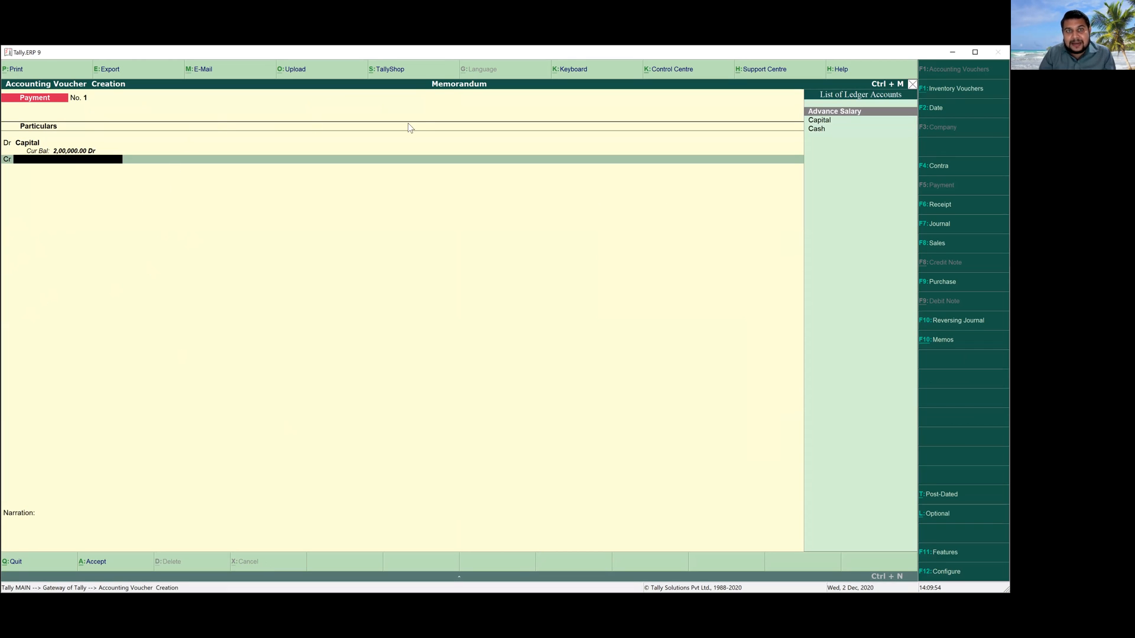
Step: Draw a circled "F6" annotation in red over the payment voucher and clear it
key("ctrl+2")
mouse_move(346, 286)
left_mouse_down()
mouse_move(344, 274)
mouse_move(388, 253)
left_mouse_up()
left_click_drag(357, 305, 376, 295)
mouse_move(405, 253)
left_mouse_down()
mouse_move(407, 302)
mouse_move(405, 292)
left_mouse_up()
mouse_move(349, 349)
left_mouse_down()
mouse_move(407, 334)
mouse_move(331, 296)
mouse_move(371, 347)
left_mouse_up()
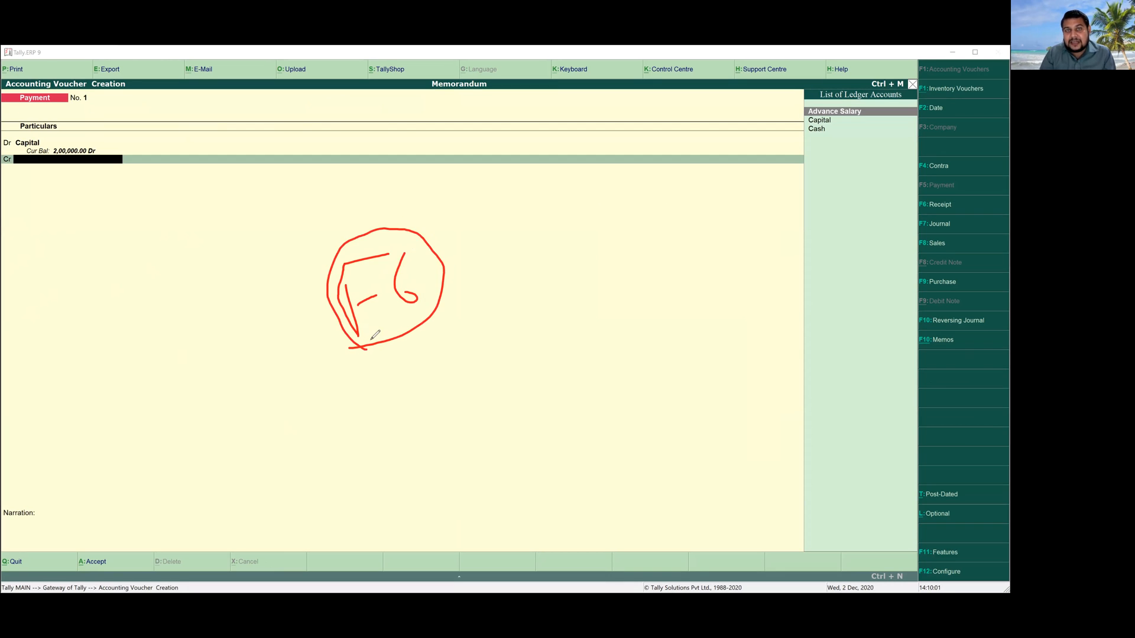
left_click(628, 117)
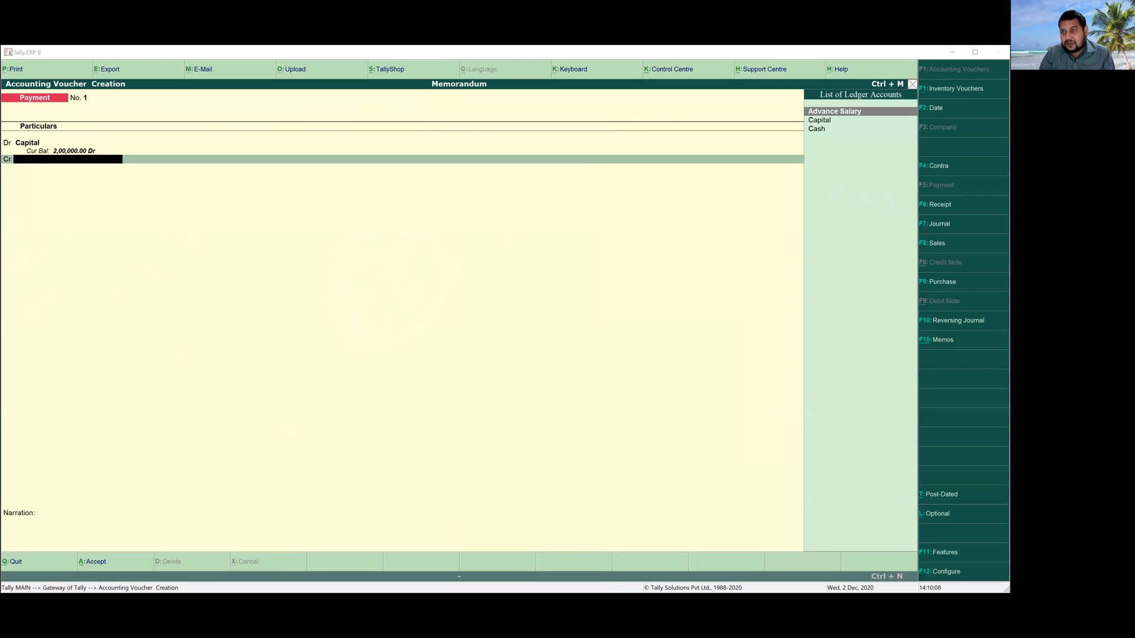
Step: Convert the entry to a receipt voucher crediting Capital 2,00,000 and debiting Cash 2,00,000, and save it without a narration
key("F6")
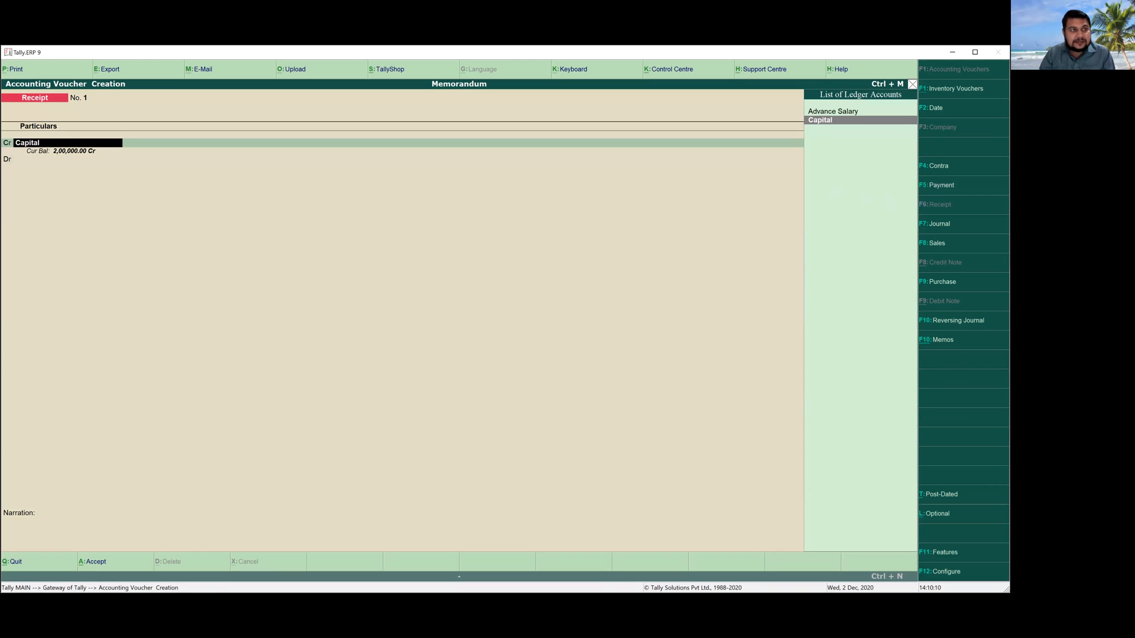
key("Return")
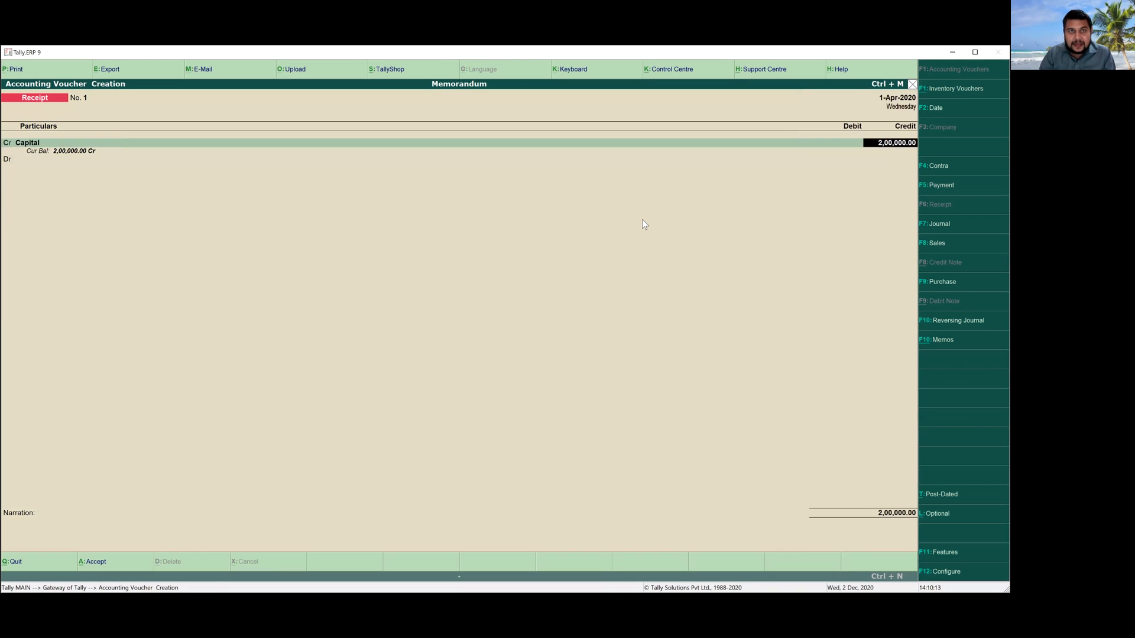
key("Return")
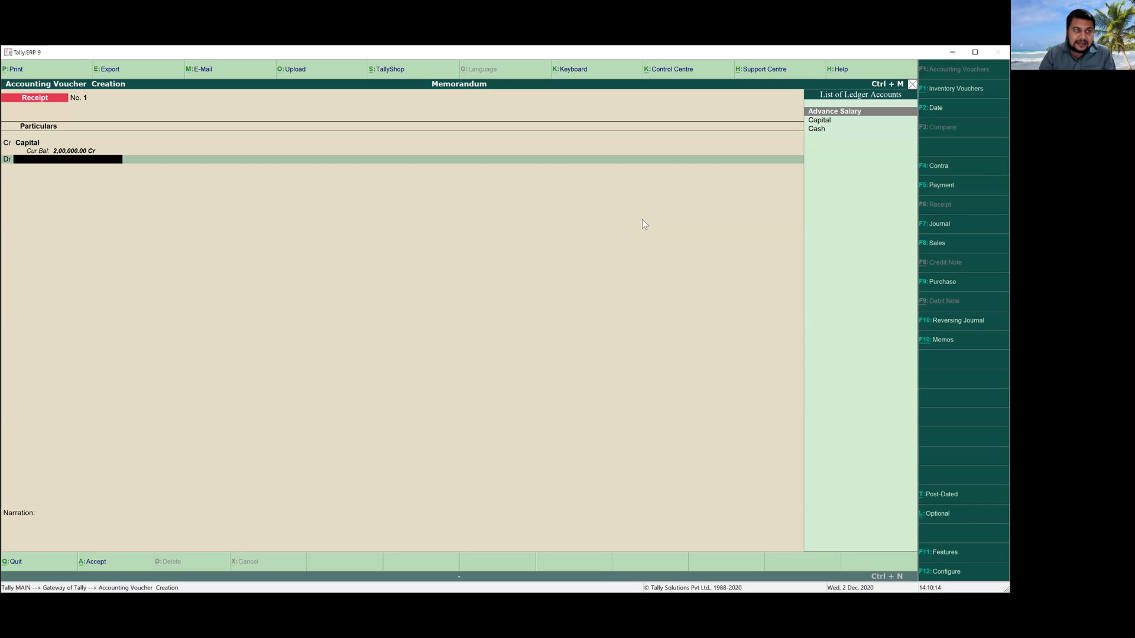
key("Down")
key("Down")
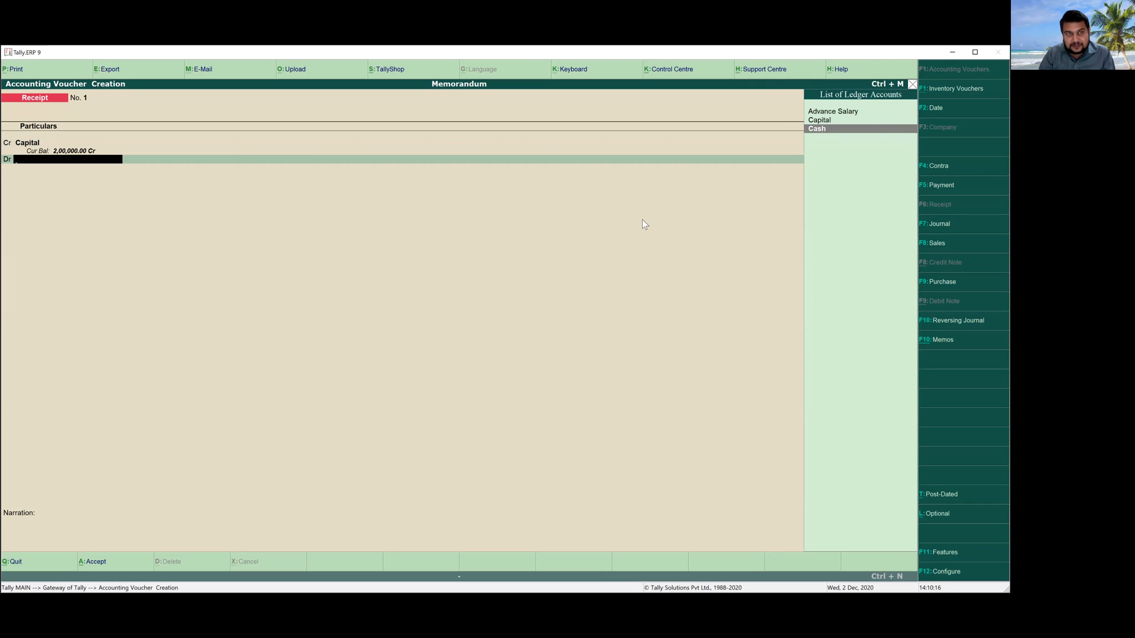
key("Return")
key("Return")
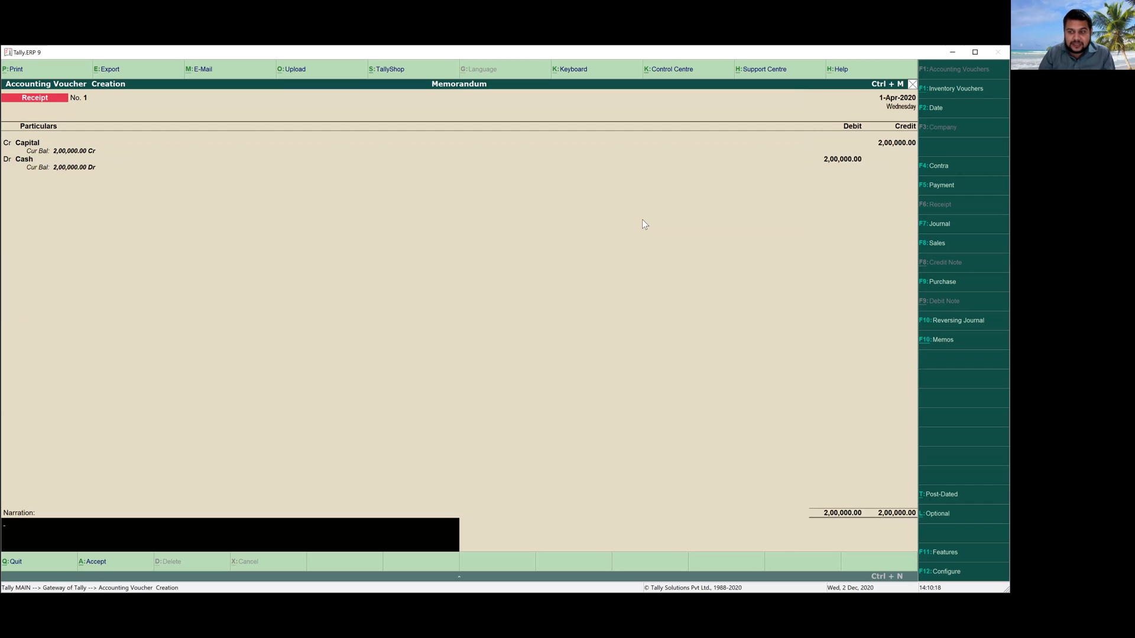
key("Return")
key("Return")
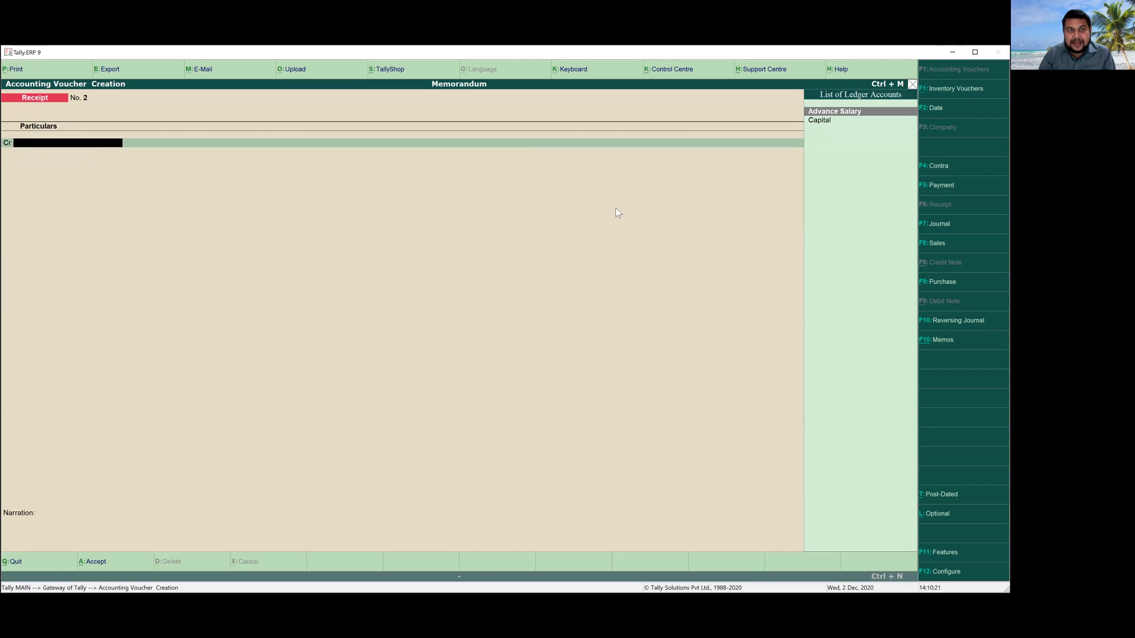
Step: Point a red annotation arrow at the Memos voucher option, clear it and switch to a memorandum voucher
key("alt+Tab")
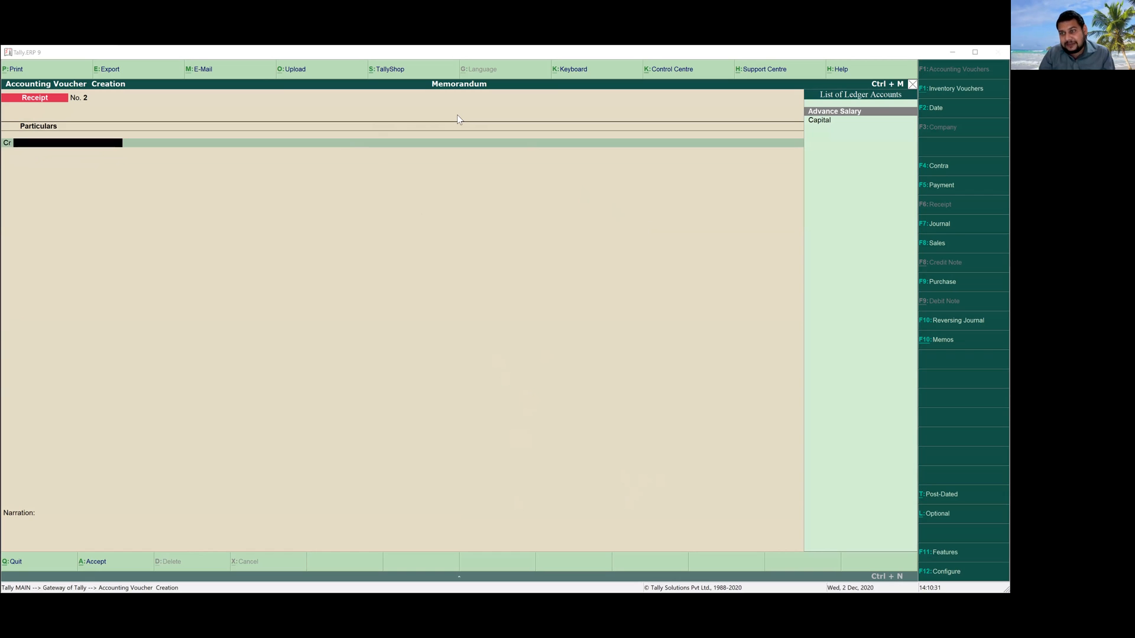
left_click_drag(832, 266, 920, 339)
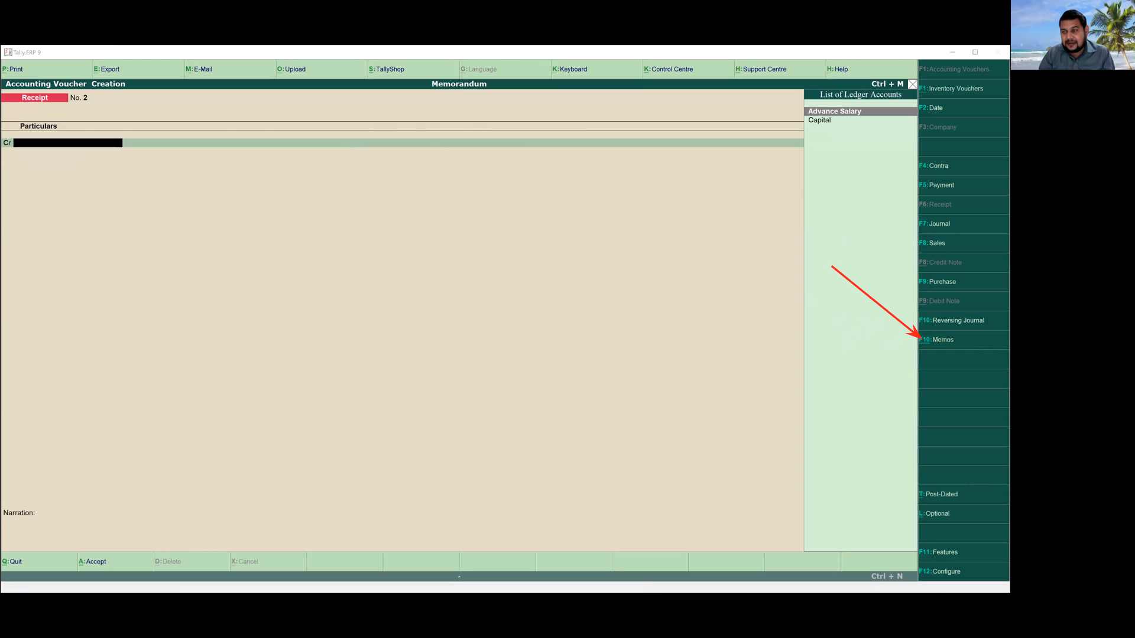
key("ctrl+F10")
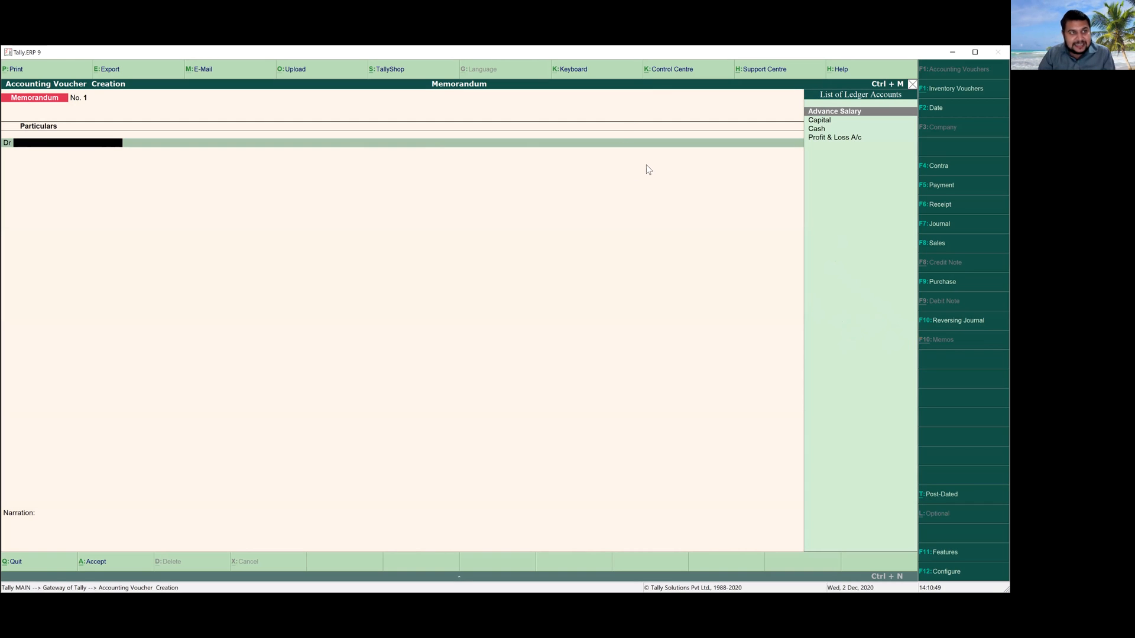
Step: Debit Advance Salary 30000 and credit Cash 30,000 in the memorandum voucher, and save it without a narration
key("Return")
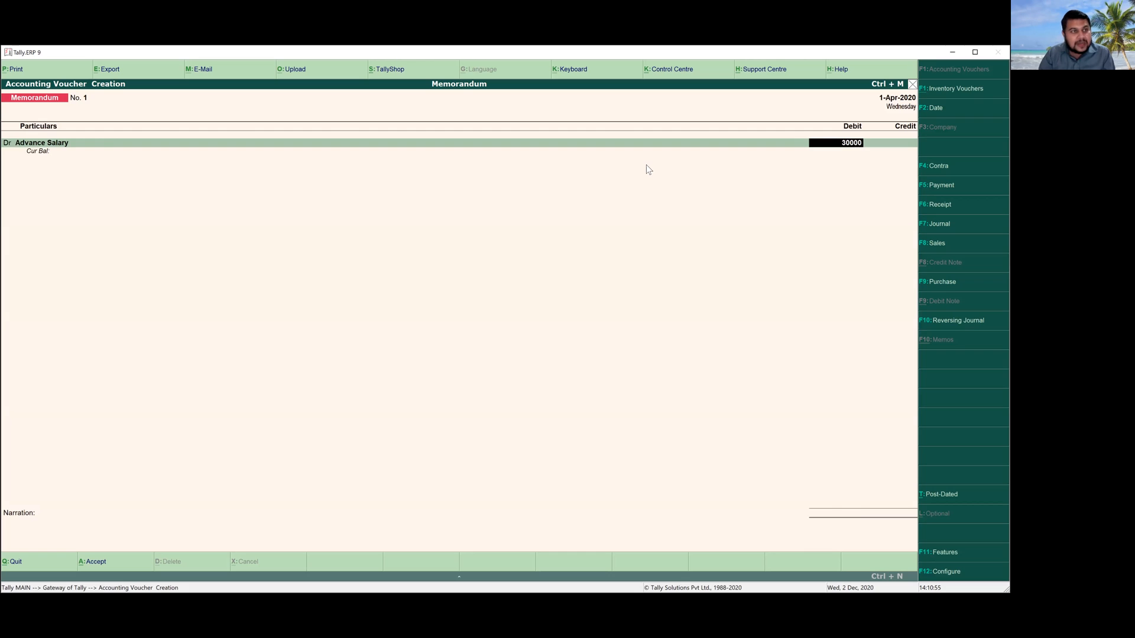
key("Return")
key("Return")
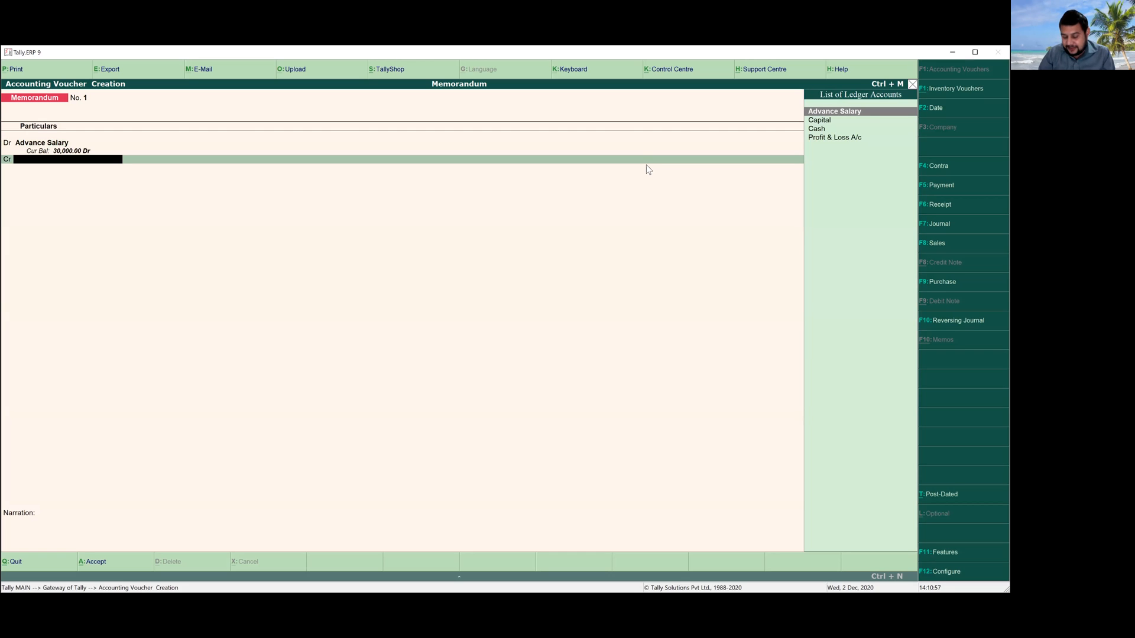
key("Down")
key("Down")
key("Return")
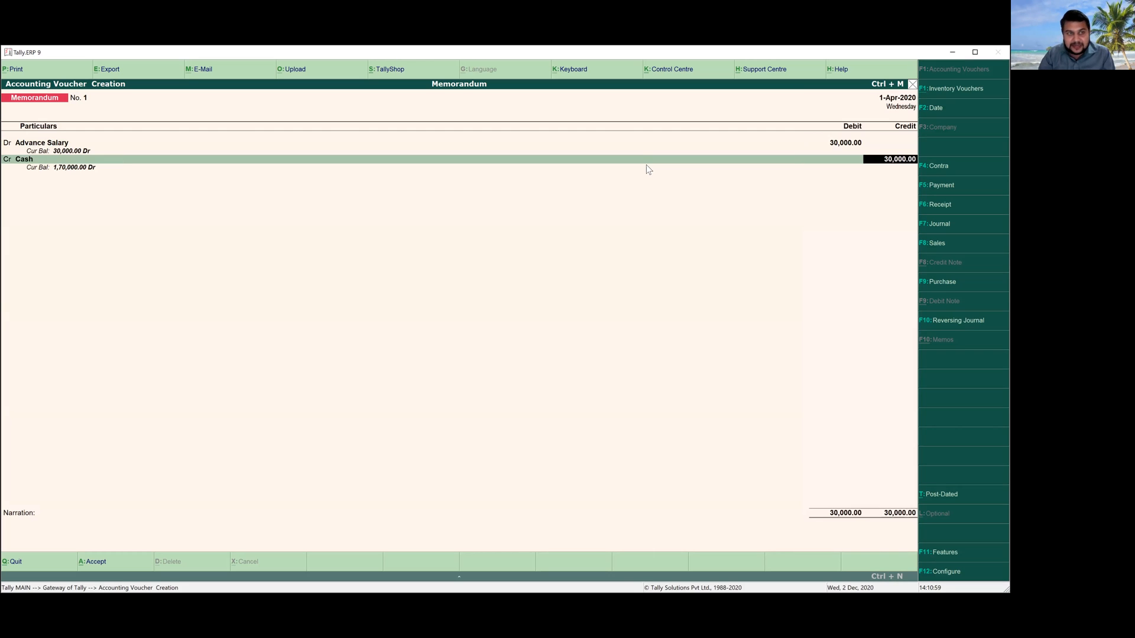
key("Return")
key("Return")
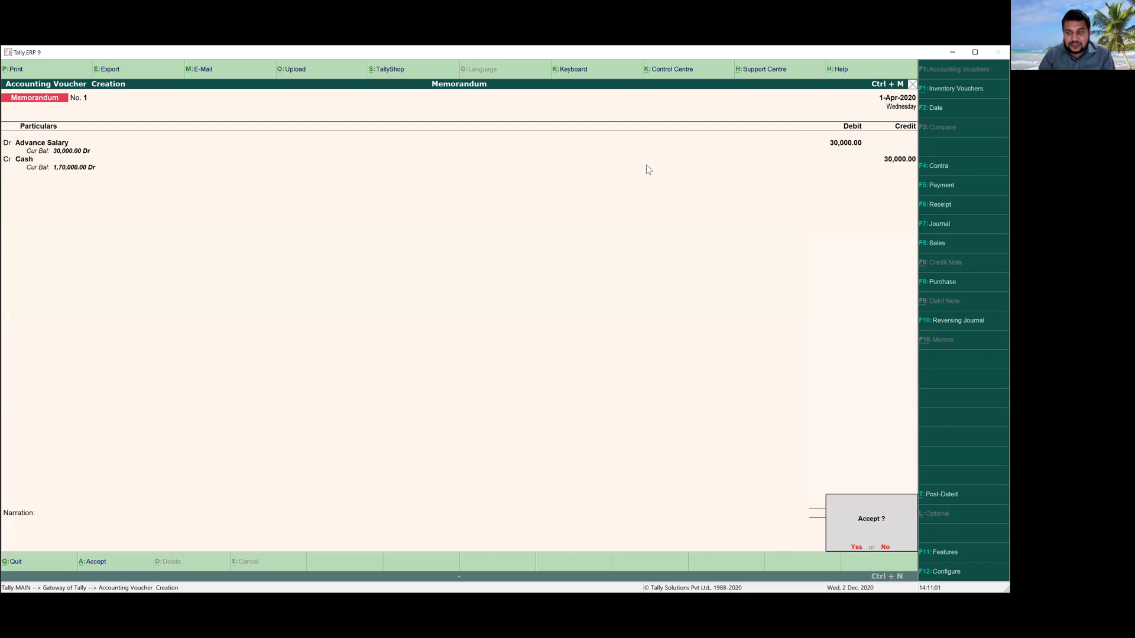
key("Return")
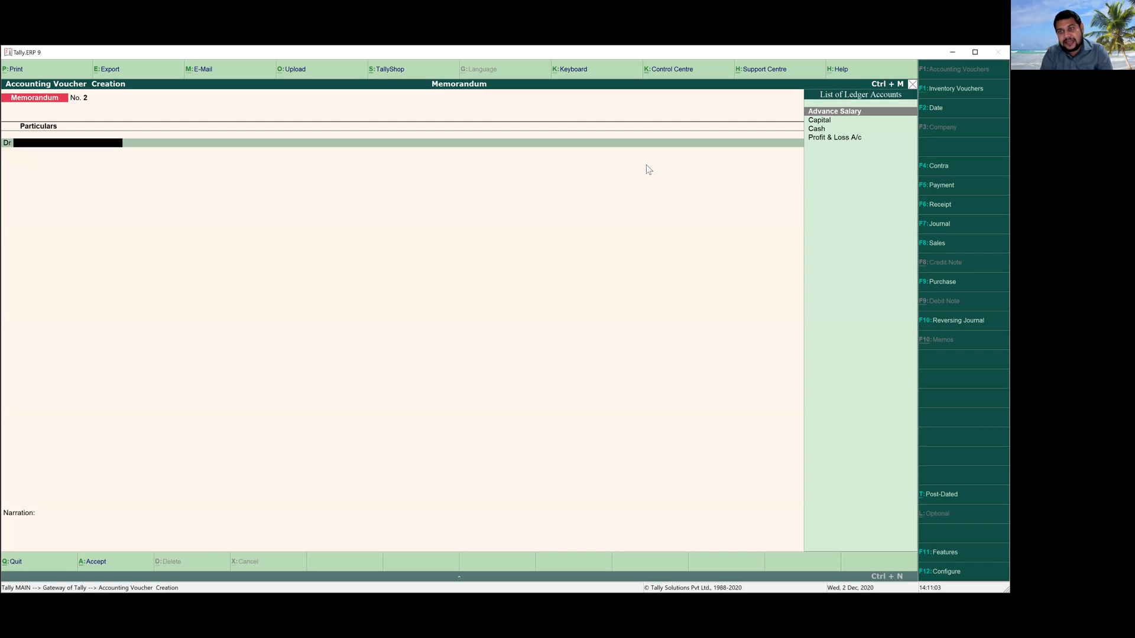
Step: Leave voucher entry and open the Balance Sheet report of the Memorandum company
key("Escape")
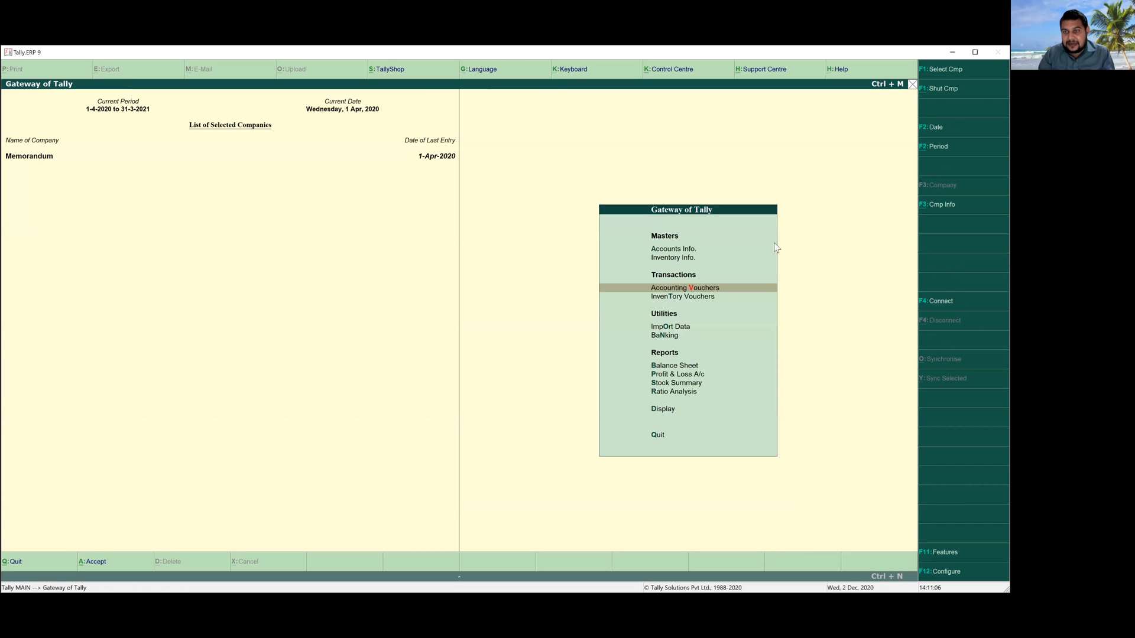
key("Down")
key("Down")
key("Down")
key("Down")
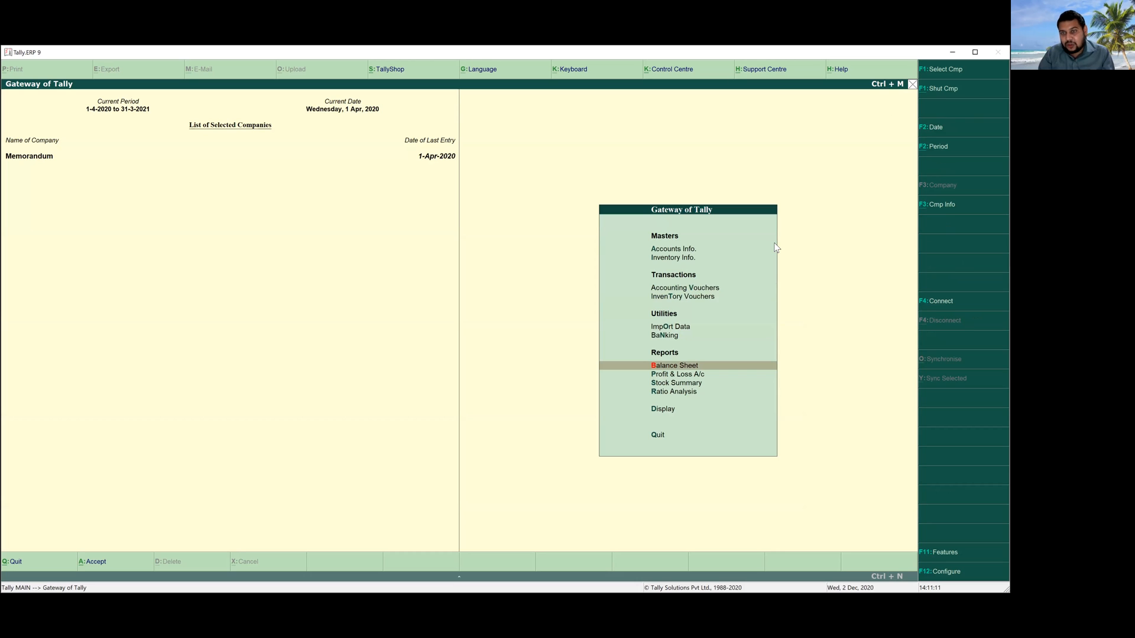
key("Return")
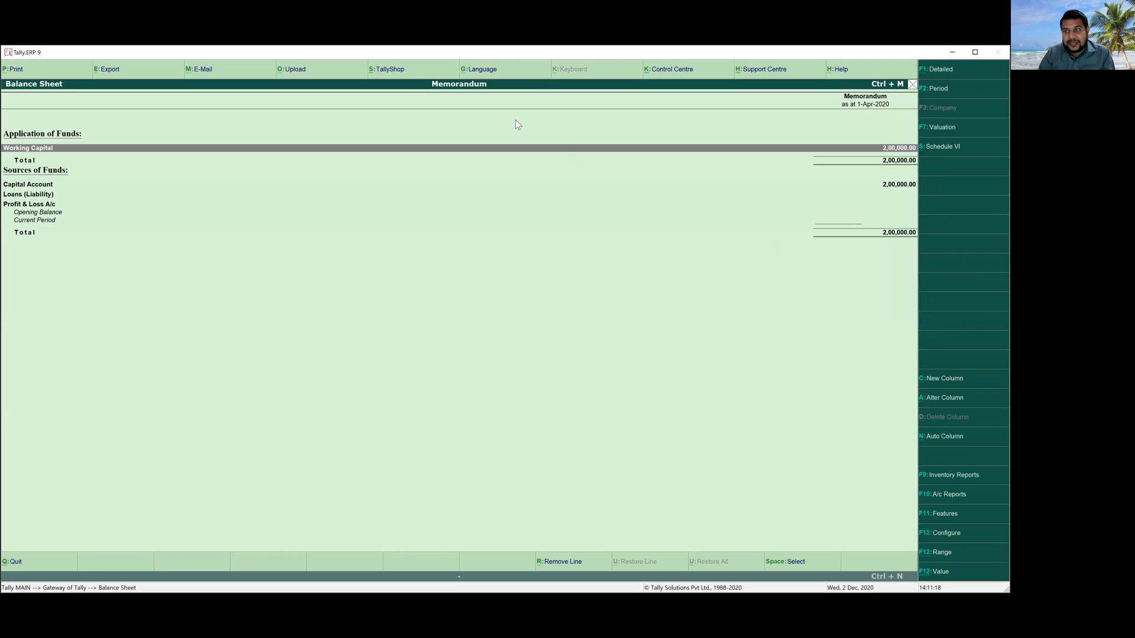
Step: Examine the Balance Sheet with Working Capital expanded, boxing the Cash-in-Hand amount in red, and return to the Gateway of Tally
left_click_drag(841, 120, 923, 202)
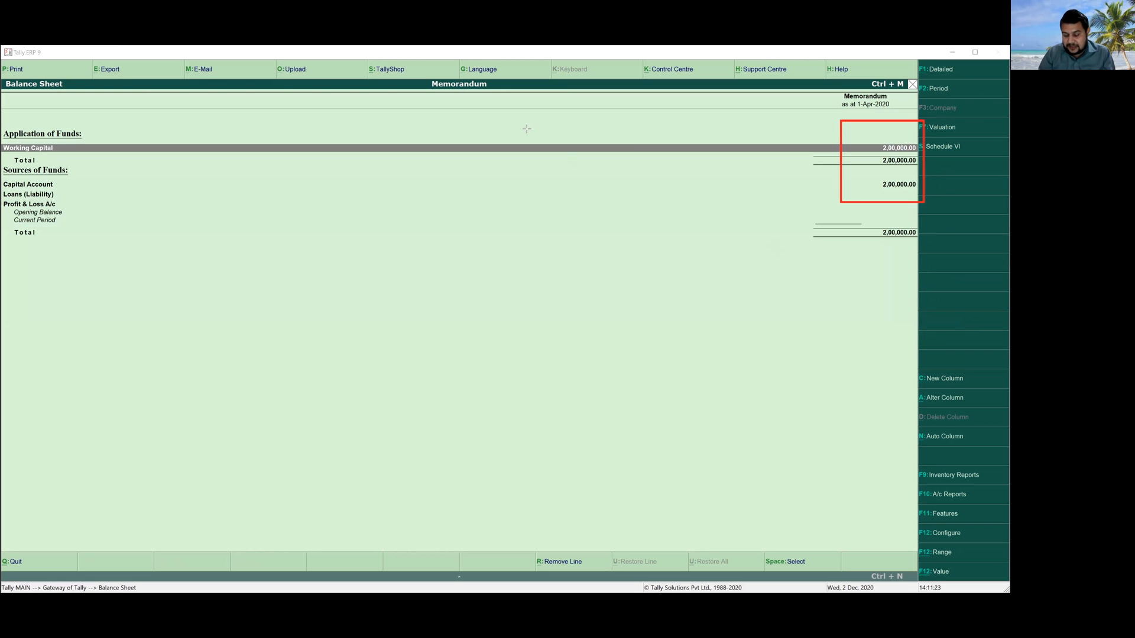
left_click(496, 154)
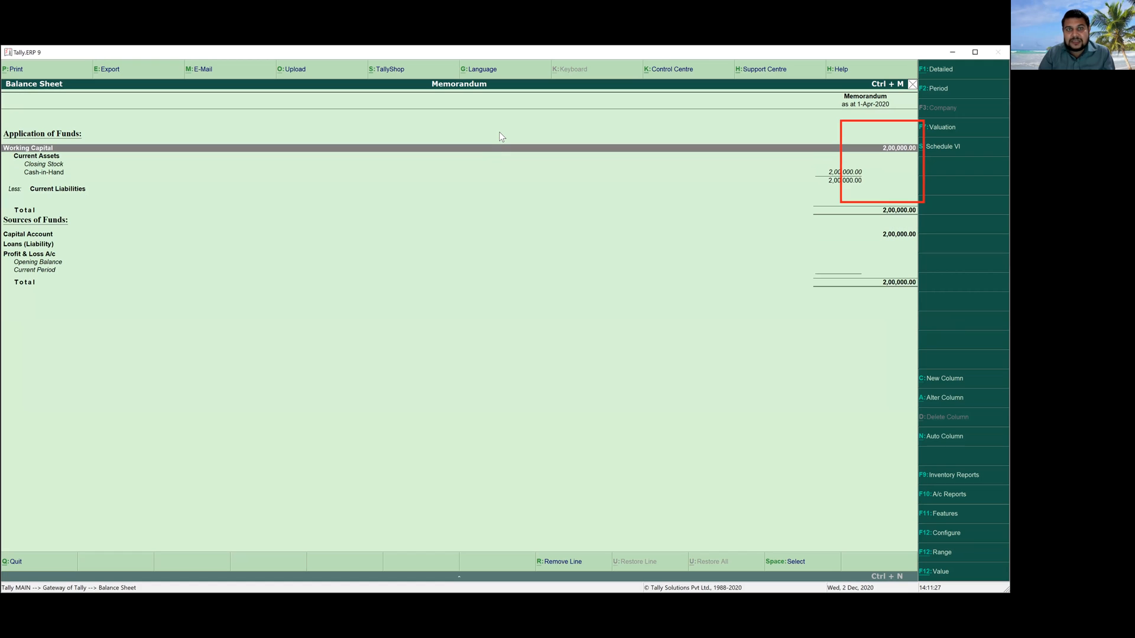
left_click_drag(812, 162, 888, 196)
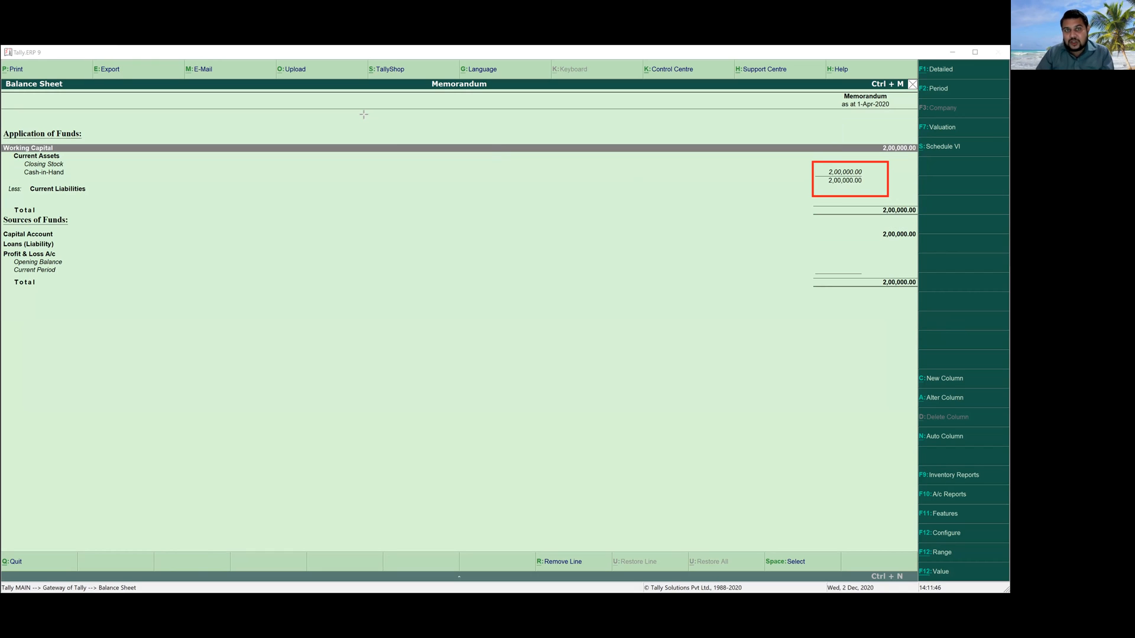
key("Escape")
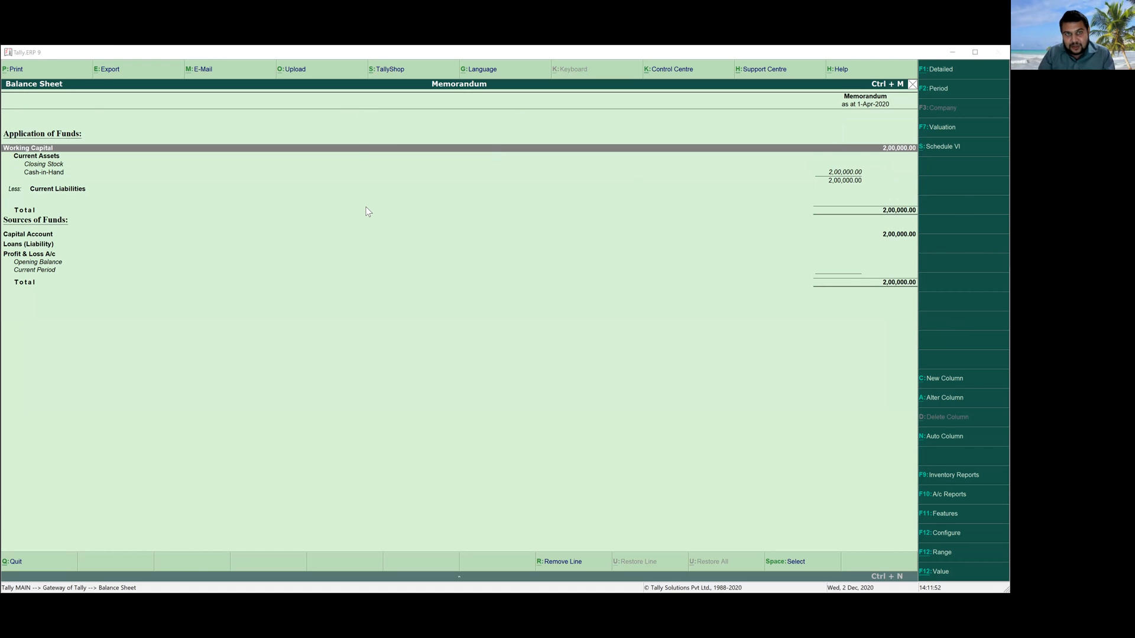
key("Escape")
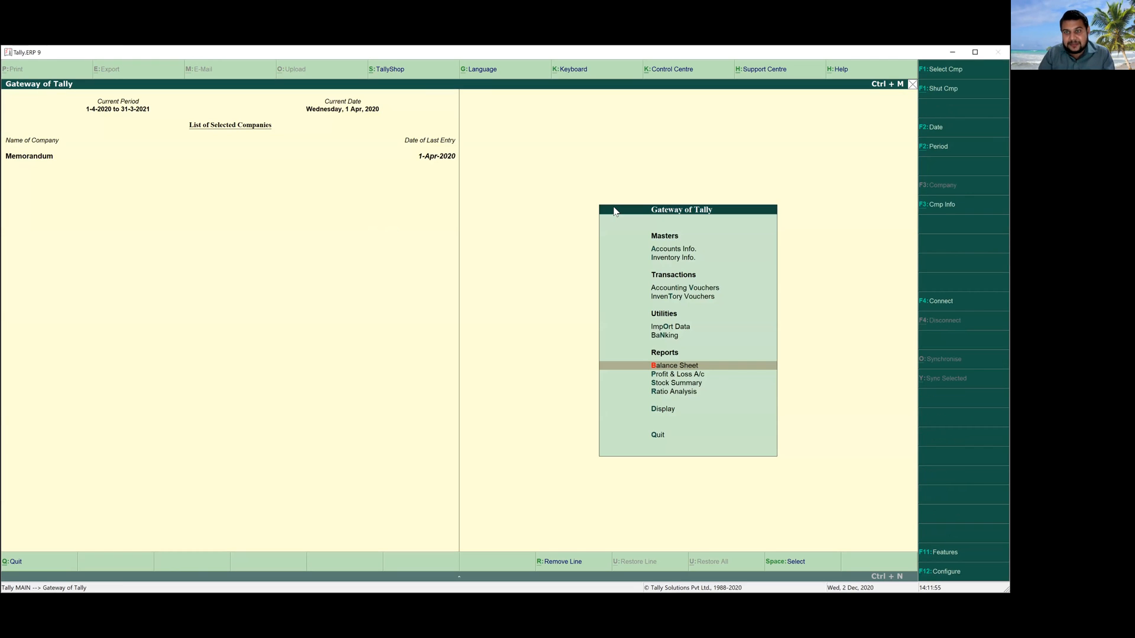
Step: Display the Day Book of the Memorandum company and open the Advance Salary memorandum voucher for alteration
key("Down")
key("Down")
key("Down")
key("Down")
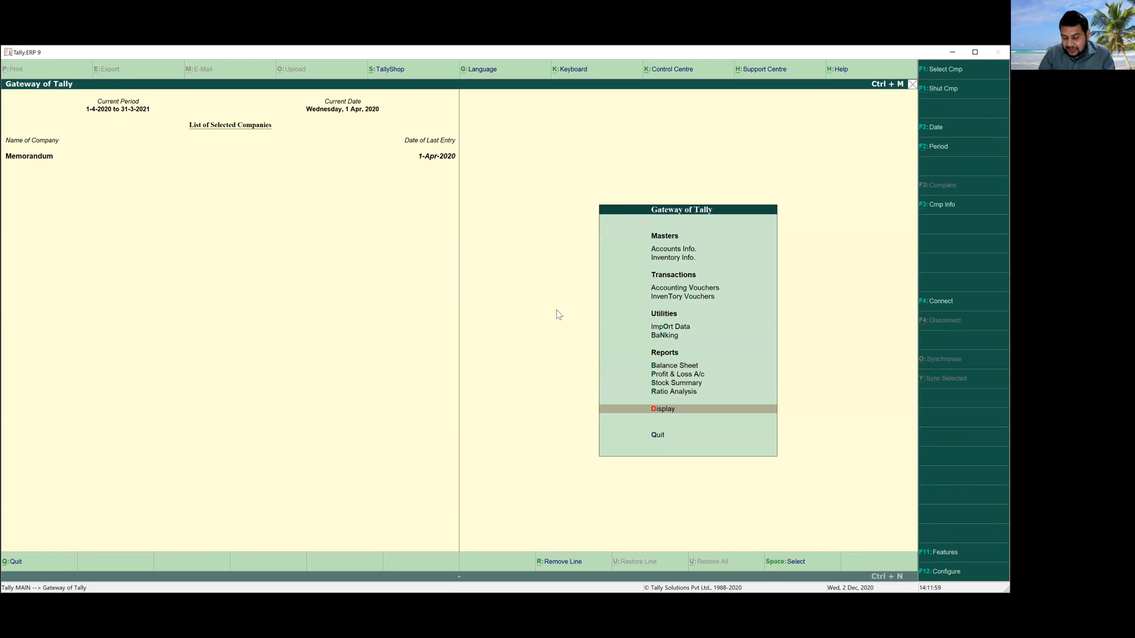
key("Return")
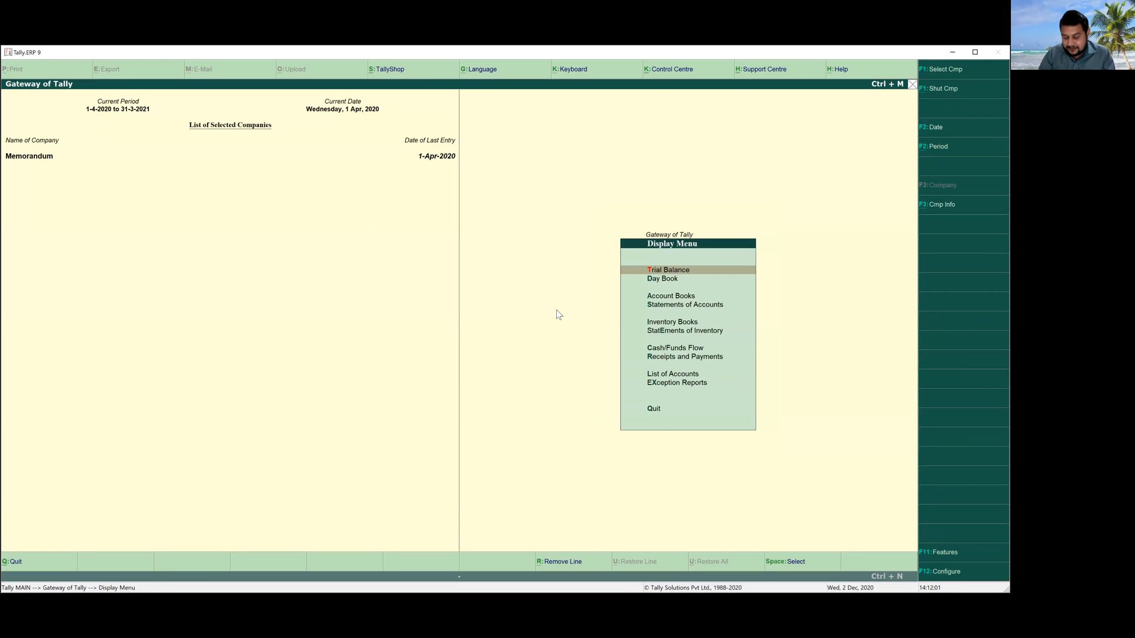
key("Down")
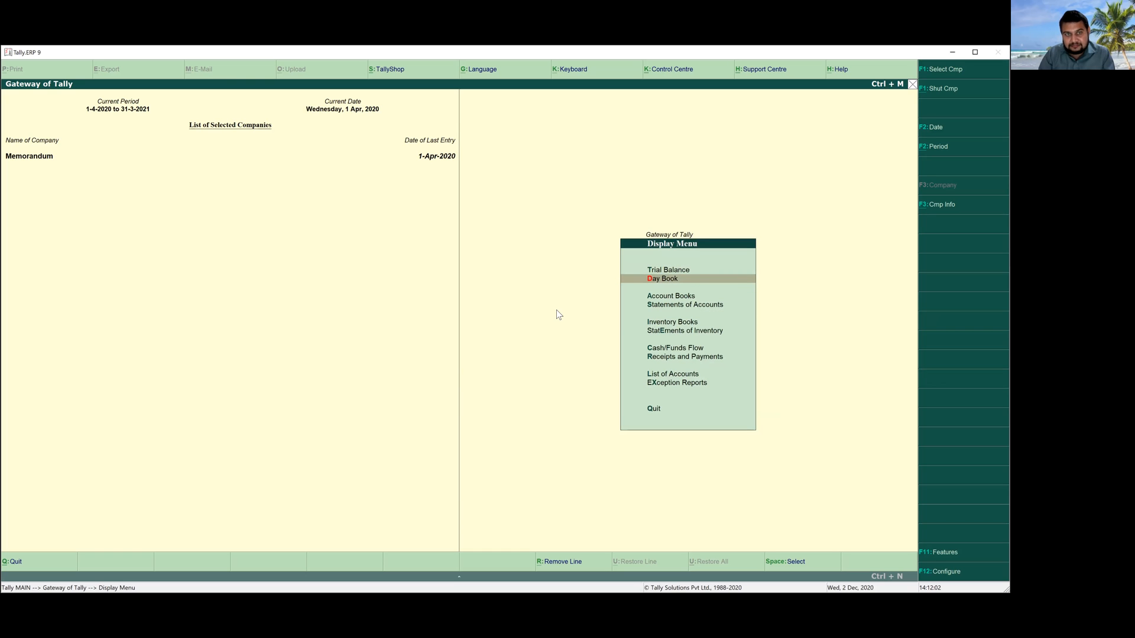
key("Return")
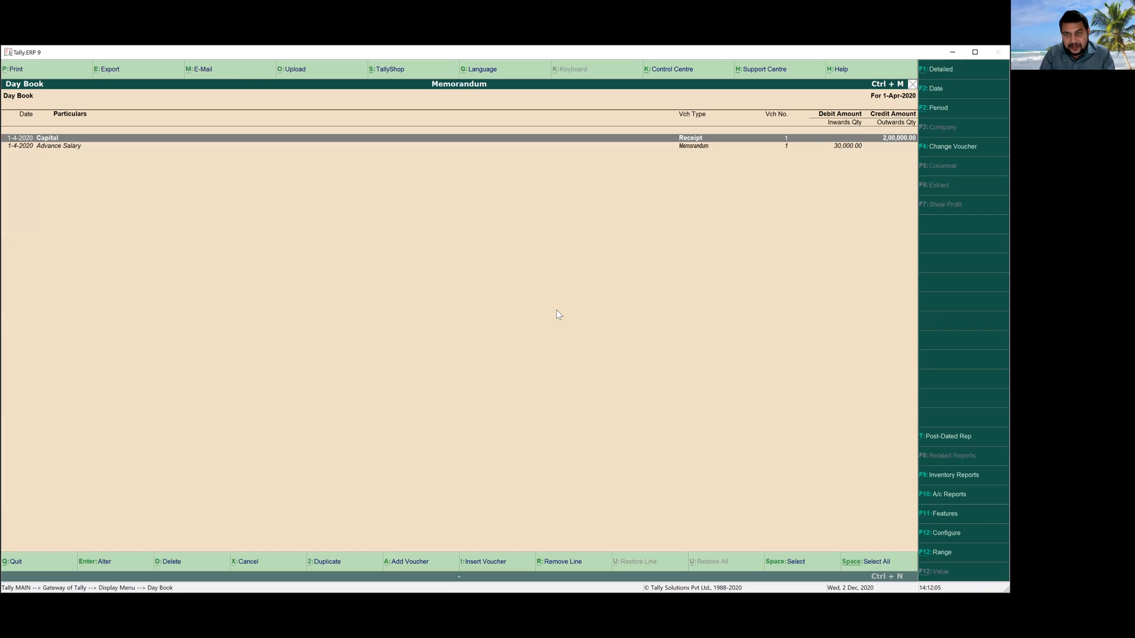
key("Down")
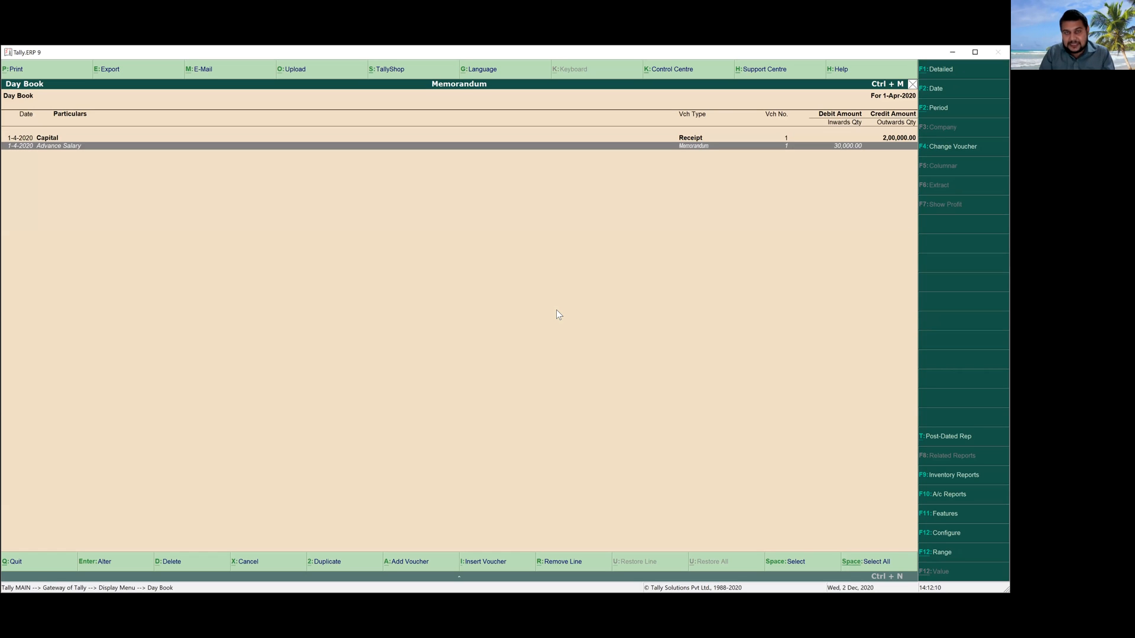
key("Return")
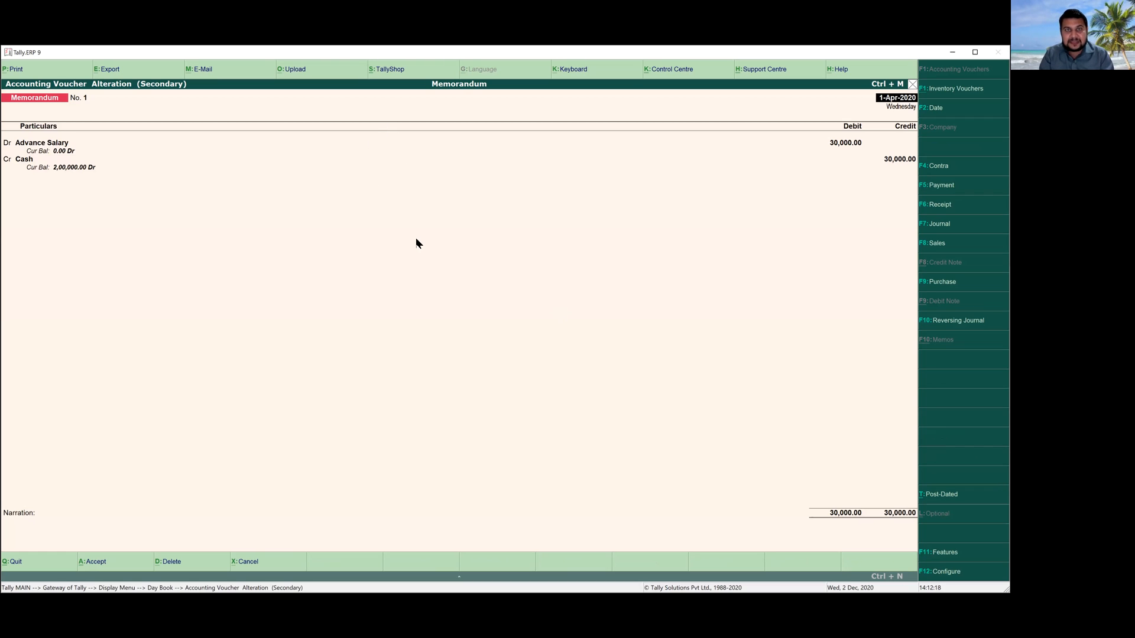
Step: Handwrite a red "F5" note over the open voucher, circle it, and clear the annotation
mouse_move(481, 221)
left_mouse_down()
mouse_move(491, 284)
mouse_move(515, 212)
left_mouse_up()
left_click_drag(489, 254, 505, 242)
mouse_move(555, 210)
left_mouse_down()
mouse_move(529, 220)
mouse_move(555, 248)
mouse_move(535, 263)
left_mouse_up()
mouse_move(482, 292)
left_mouse_down()
mouse_move(565, 290)
mouse_move(501, 179)
mouse_move(480, 296)
left_mouse_up()
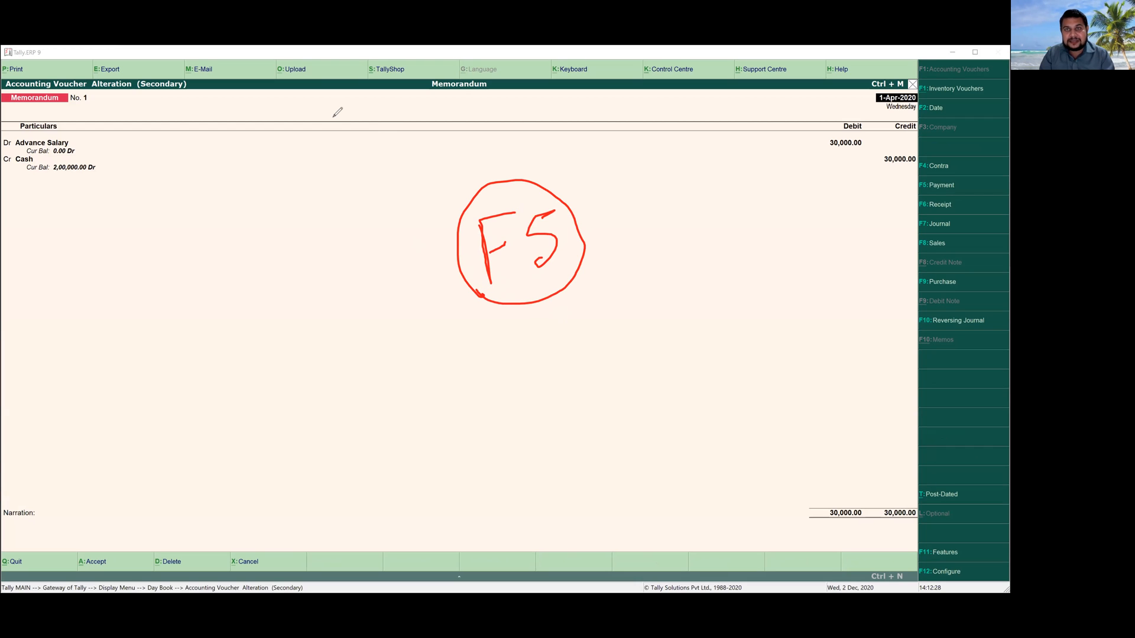
key("Escape")
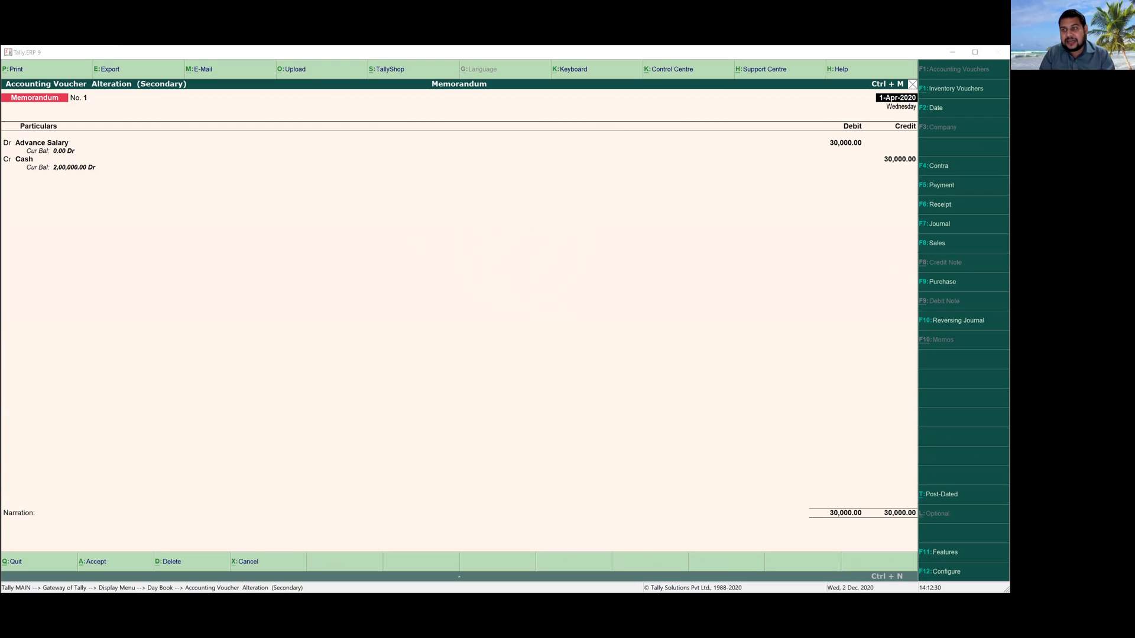
Step: Convert the Advance Salary memorandum voucher into a Payment voucher and save it without a narration
key("F5")
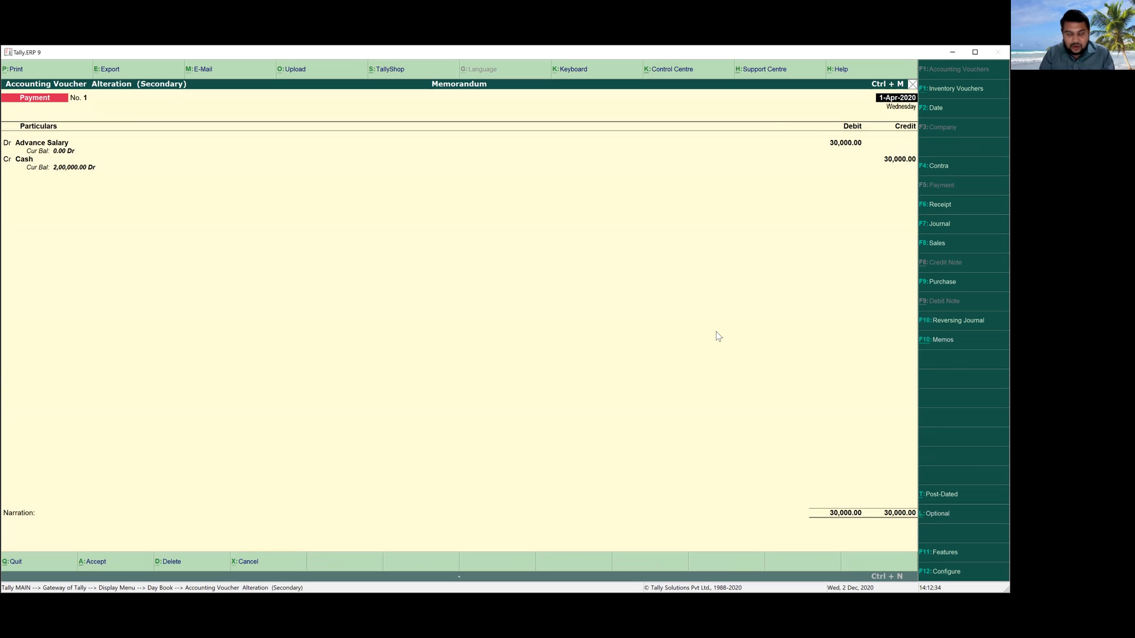
key("Return")
key("Return")
key("Return")
key("Return")
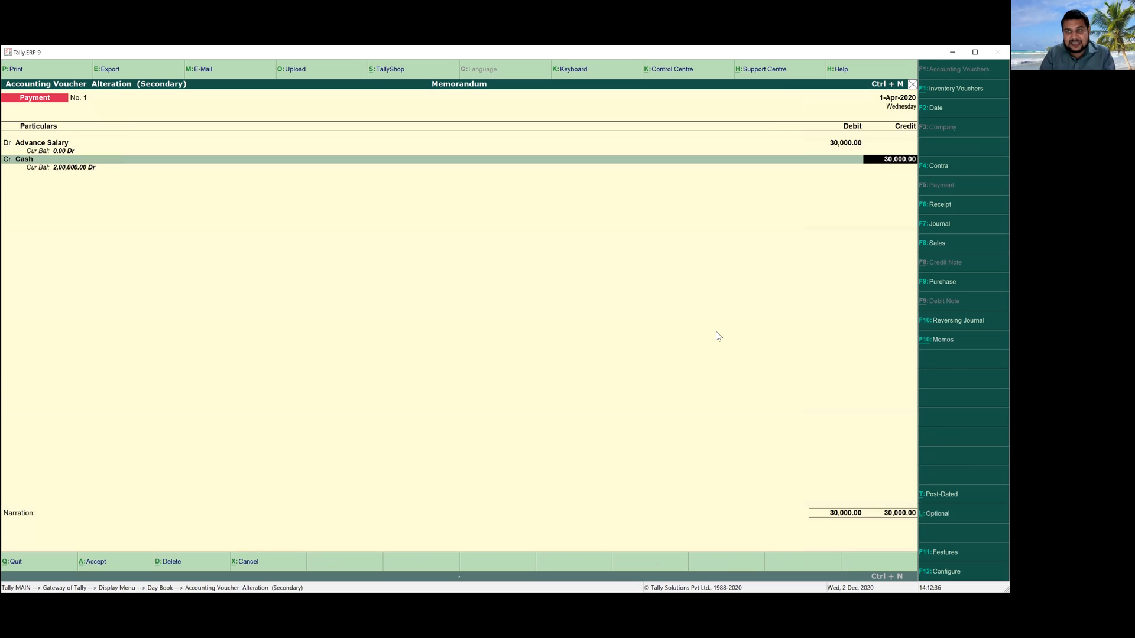
key("Return")
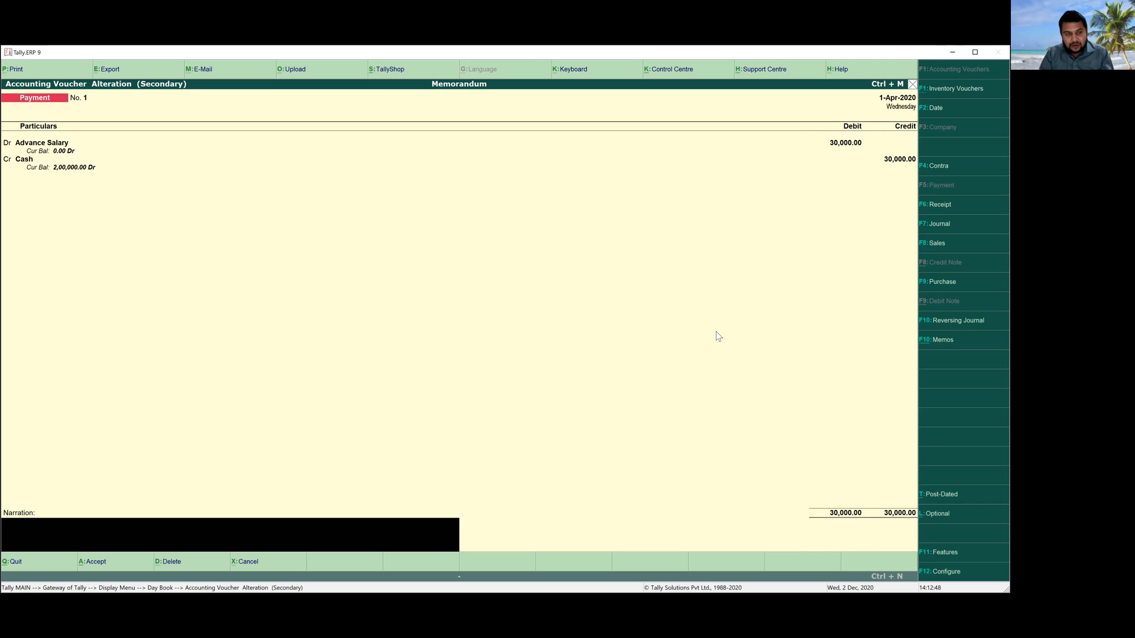
key("Return")
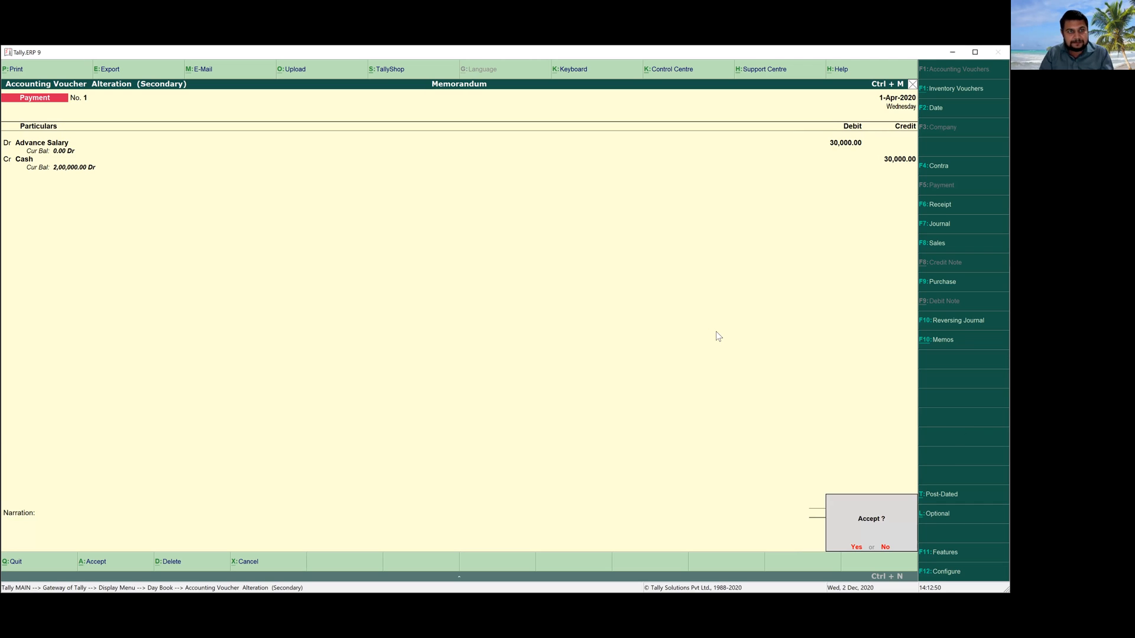
key("Return")
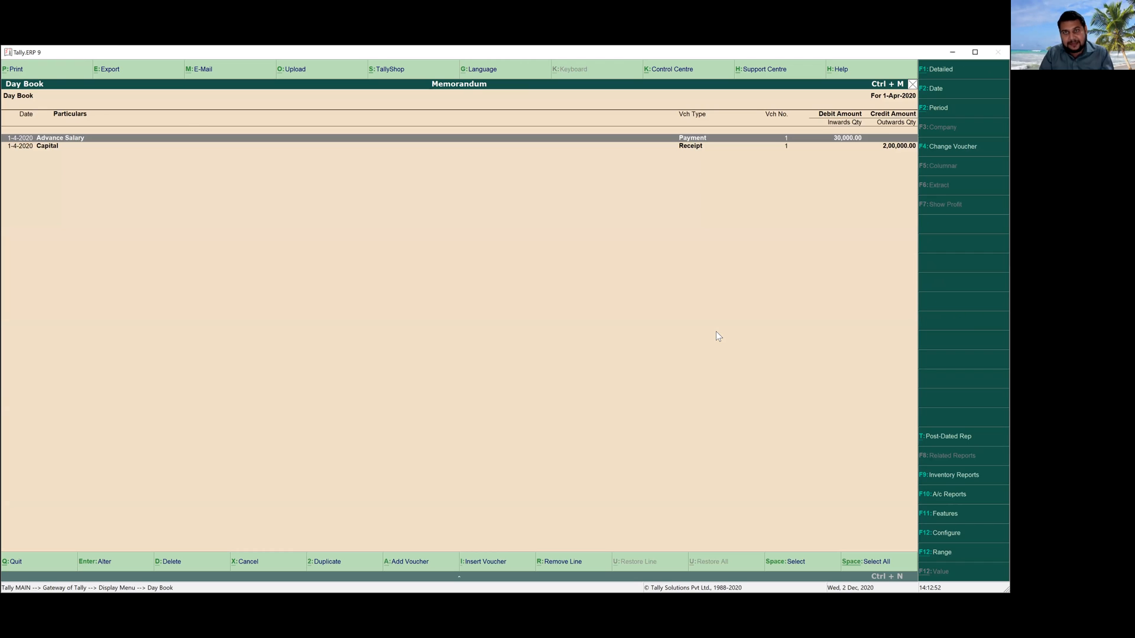
Step: Leave the Day Book for the Gateway of Tally and open the Balance Sheet report
key("Escape")
key("Escape")
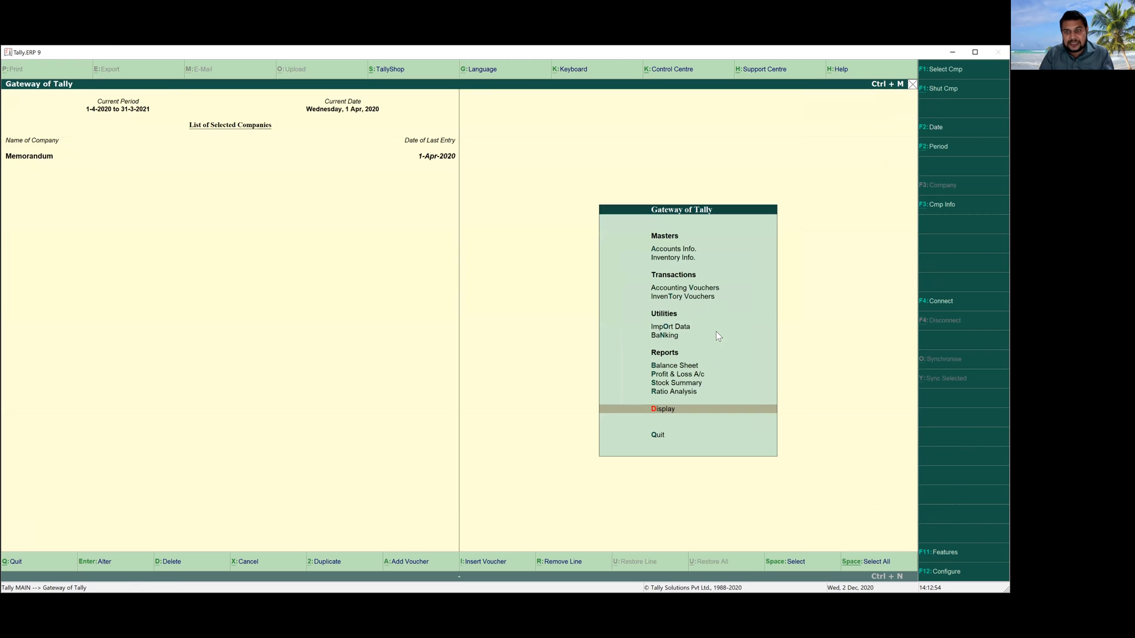
key("Up")
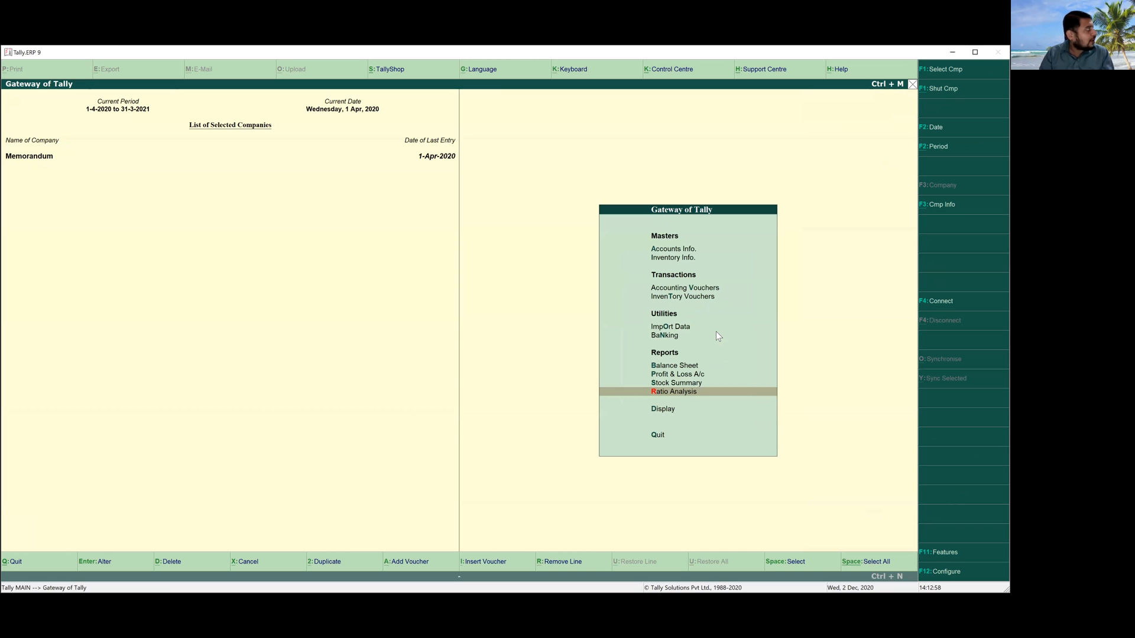
key("Up")
key("Up")
key("Up")
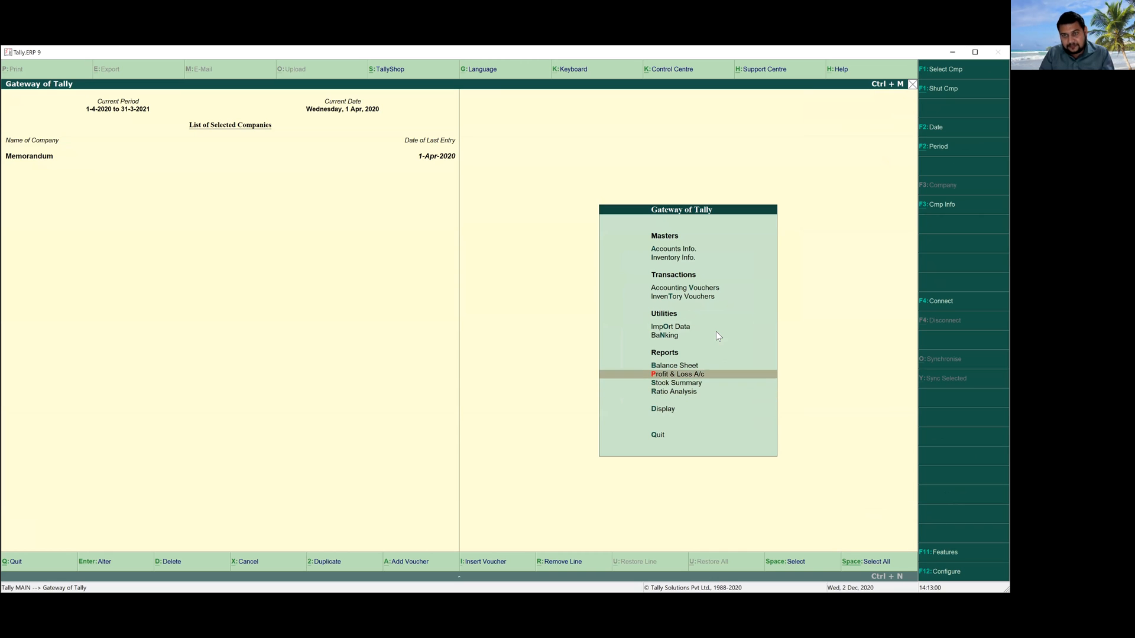
key("Return")
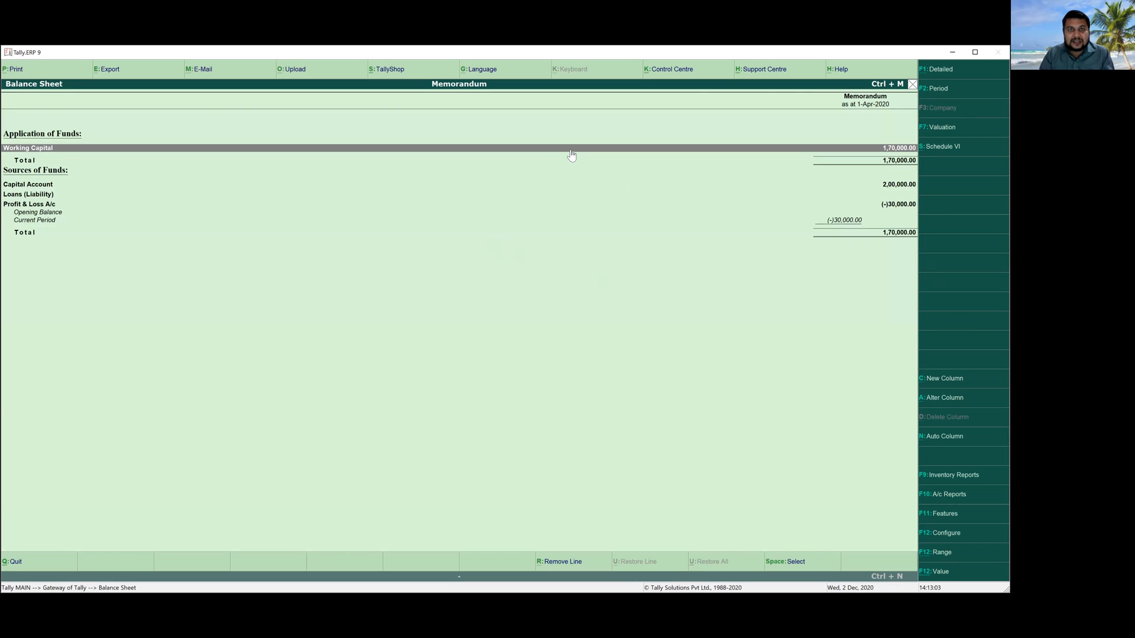
Step: Examine the Balance Sheet with Working Capital expanded, boxing the Working Capital, Profit & Loss A/c and sources total amounts in red, and clear the marks
left_click_drag(849, 124, 933, 171)
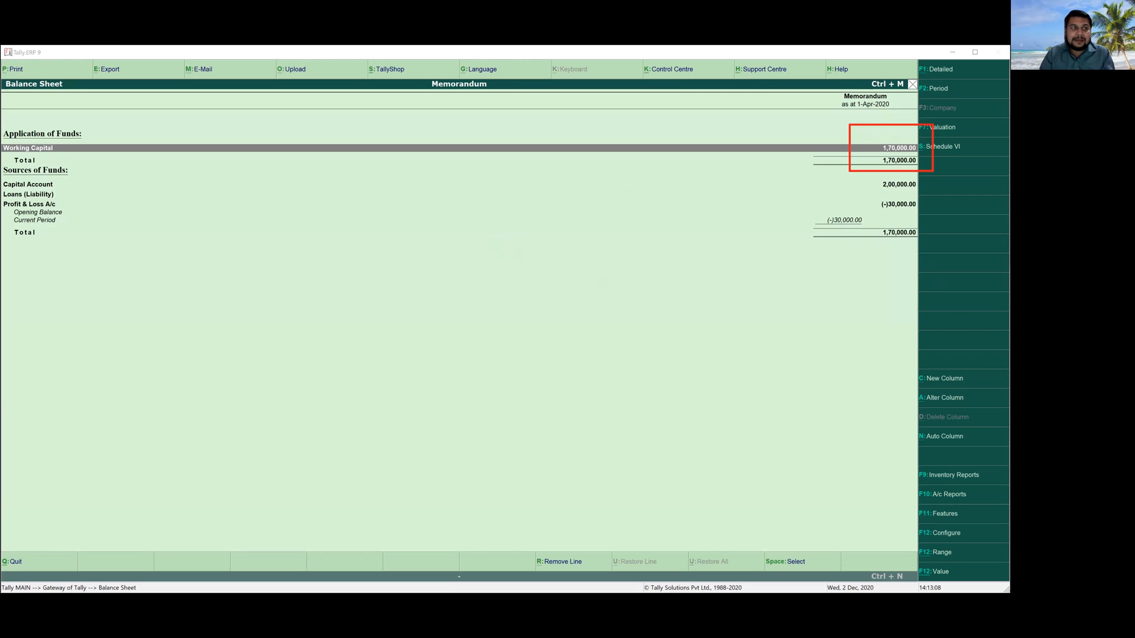
left_click_drag(9, 123, 105, 160)
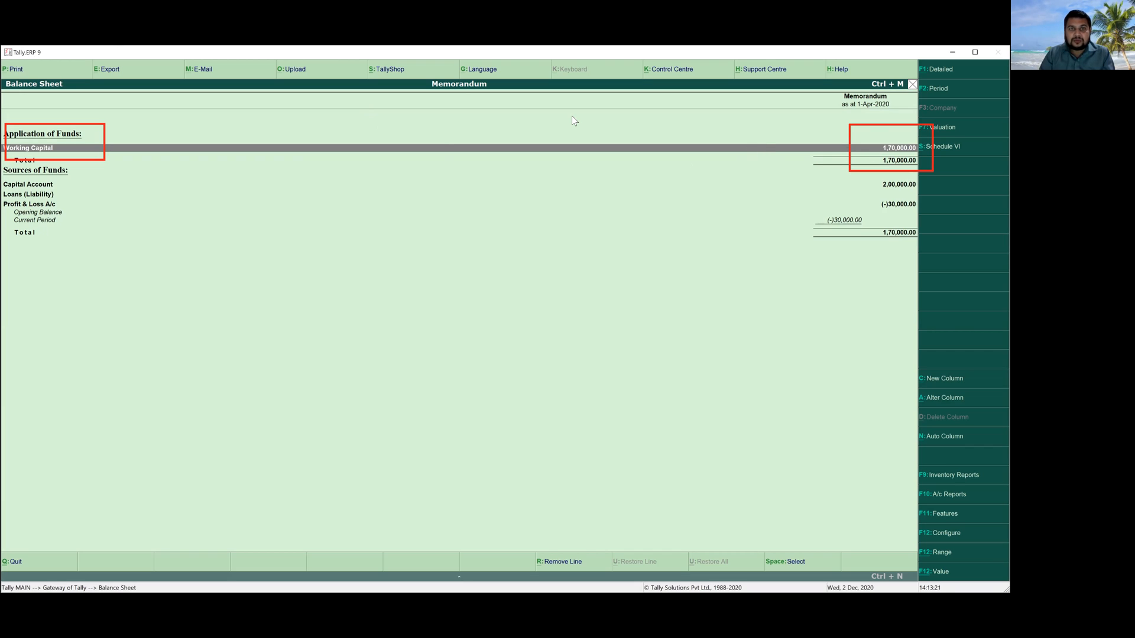
left_click(444, 153)
left_click(444, 153)
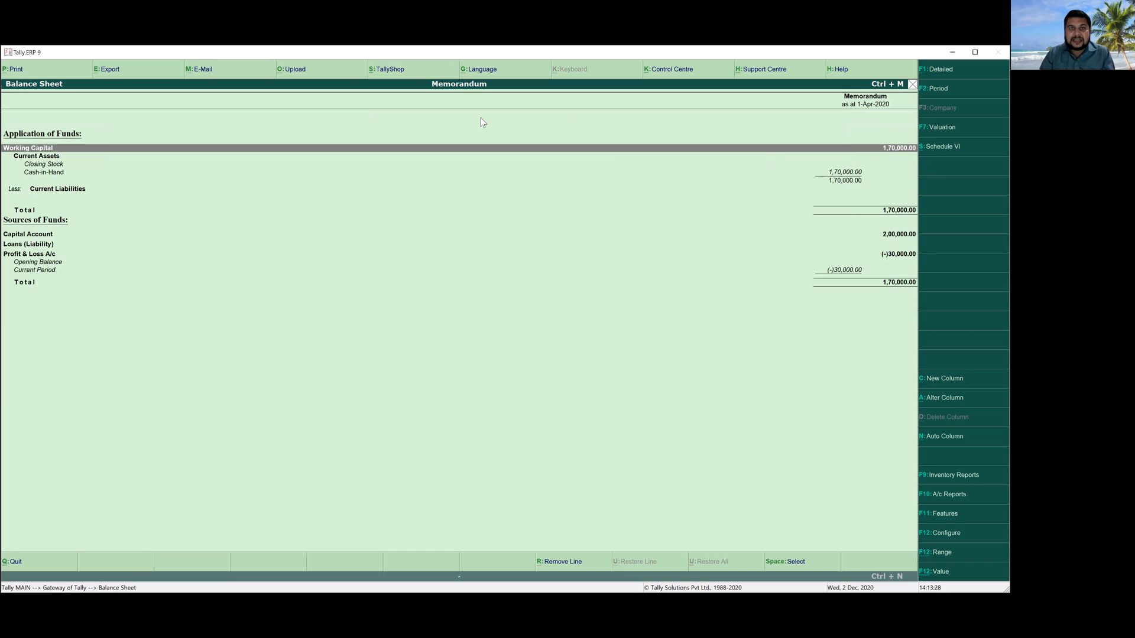
mouse_move(855, 239)
left_mouse_down()
mouse_move(923, 265)
mouse_move(930, 299)
left_mouse_up()
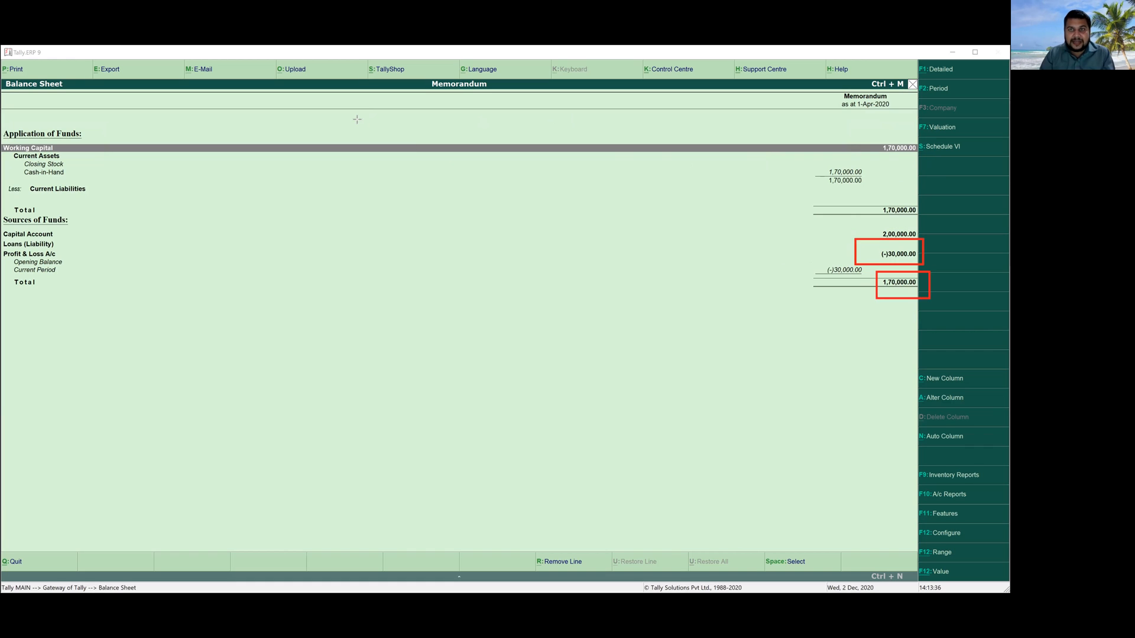
left_click(567, 123)
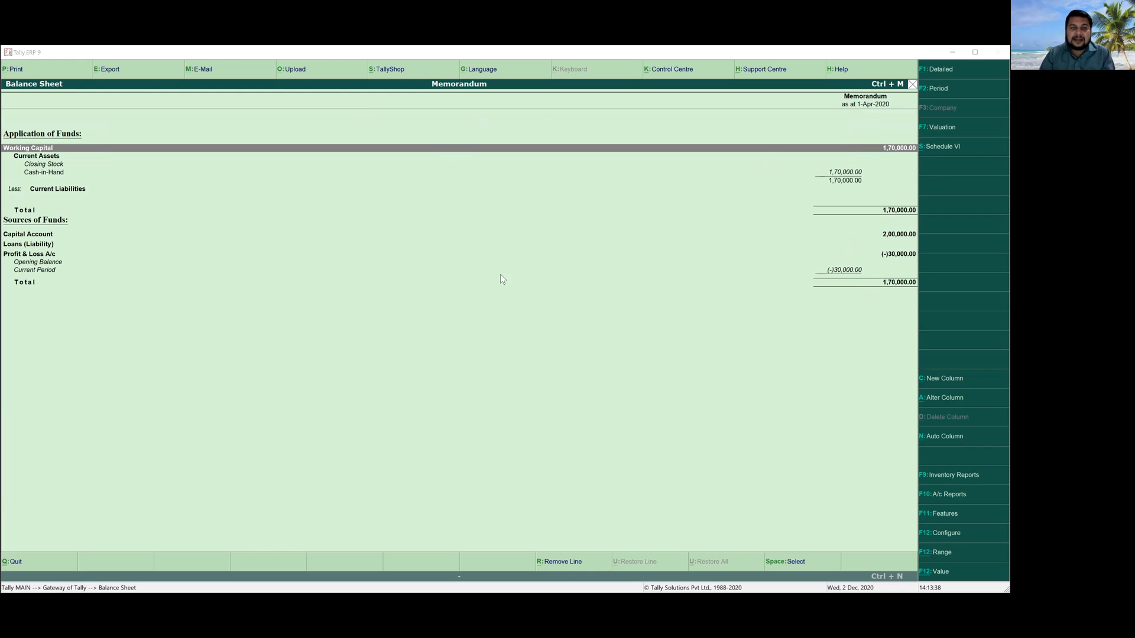